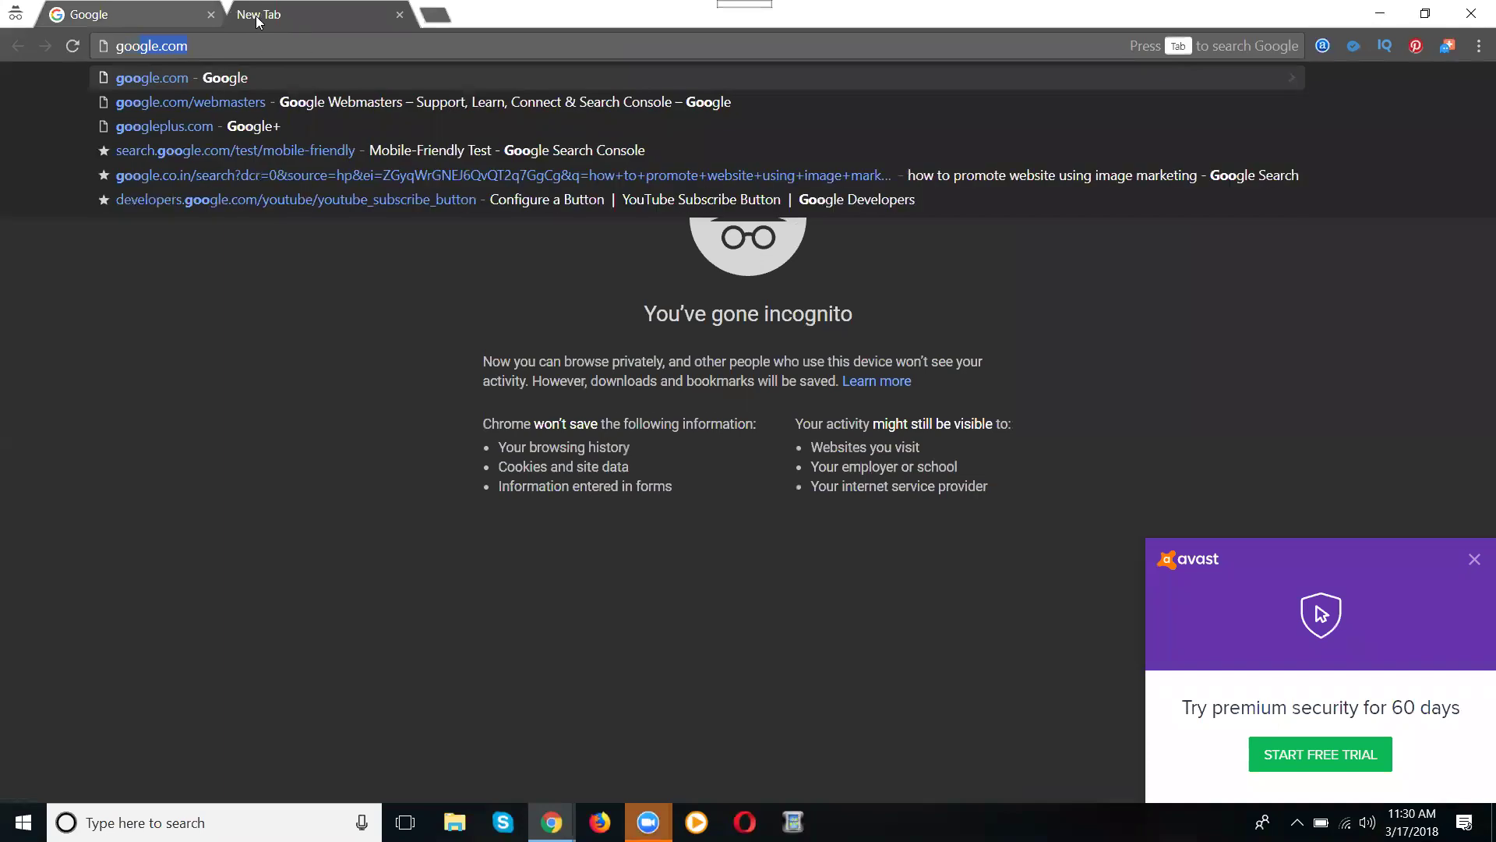
Enter google.com/adwords in the address bar of a new incognito tab.
text(dwords)
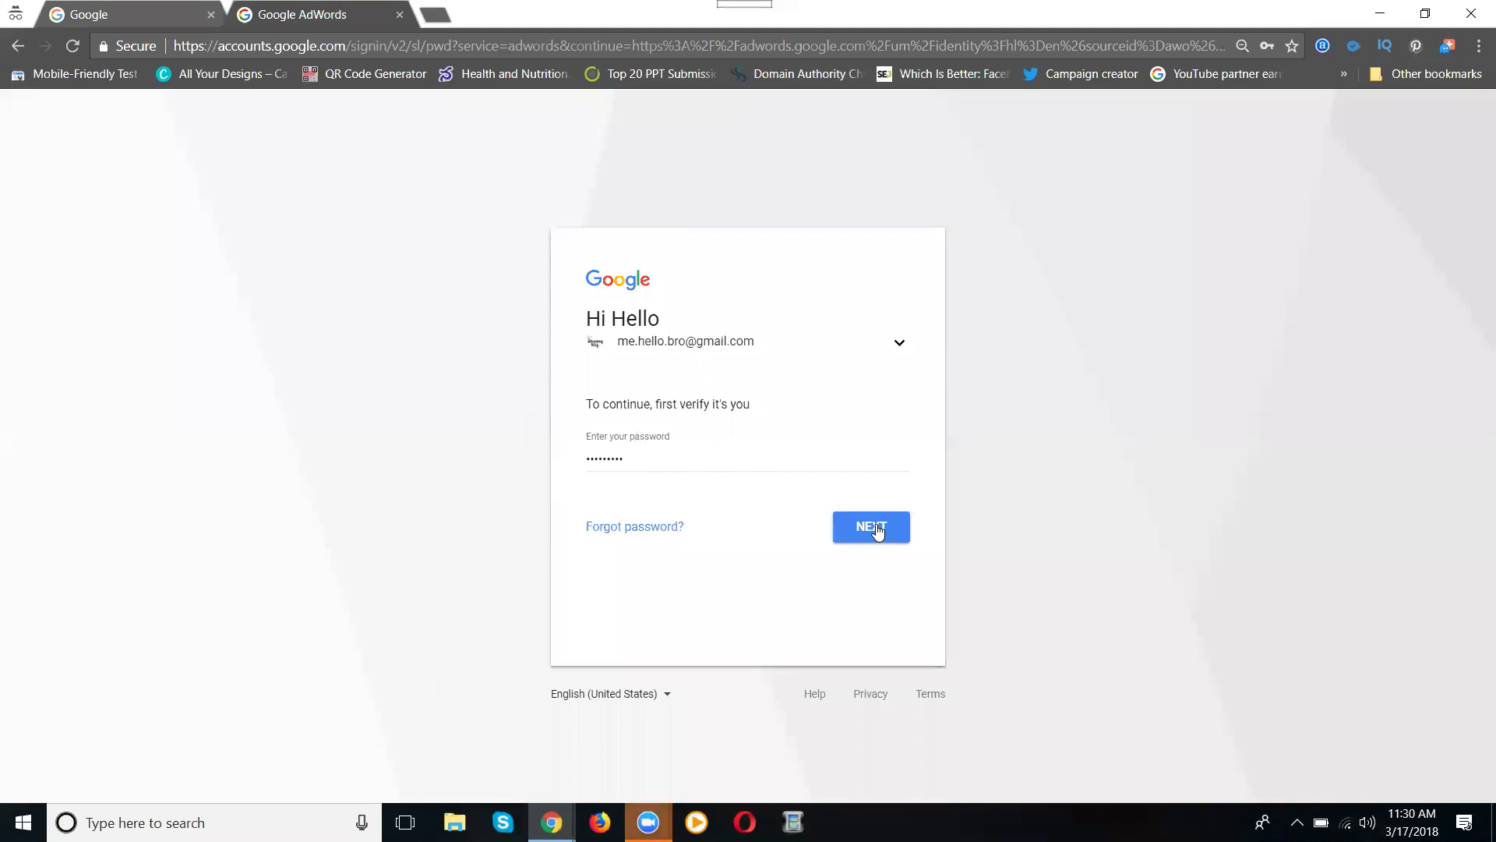
Confirm the account password to sign in and load the AdWords Overview with 0 clicks.
click(876, 523)
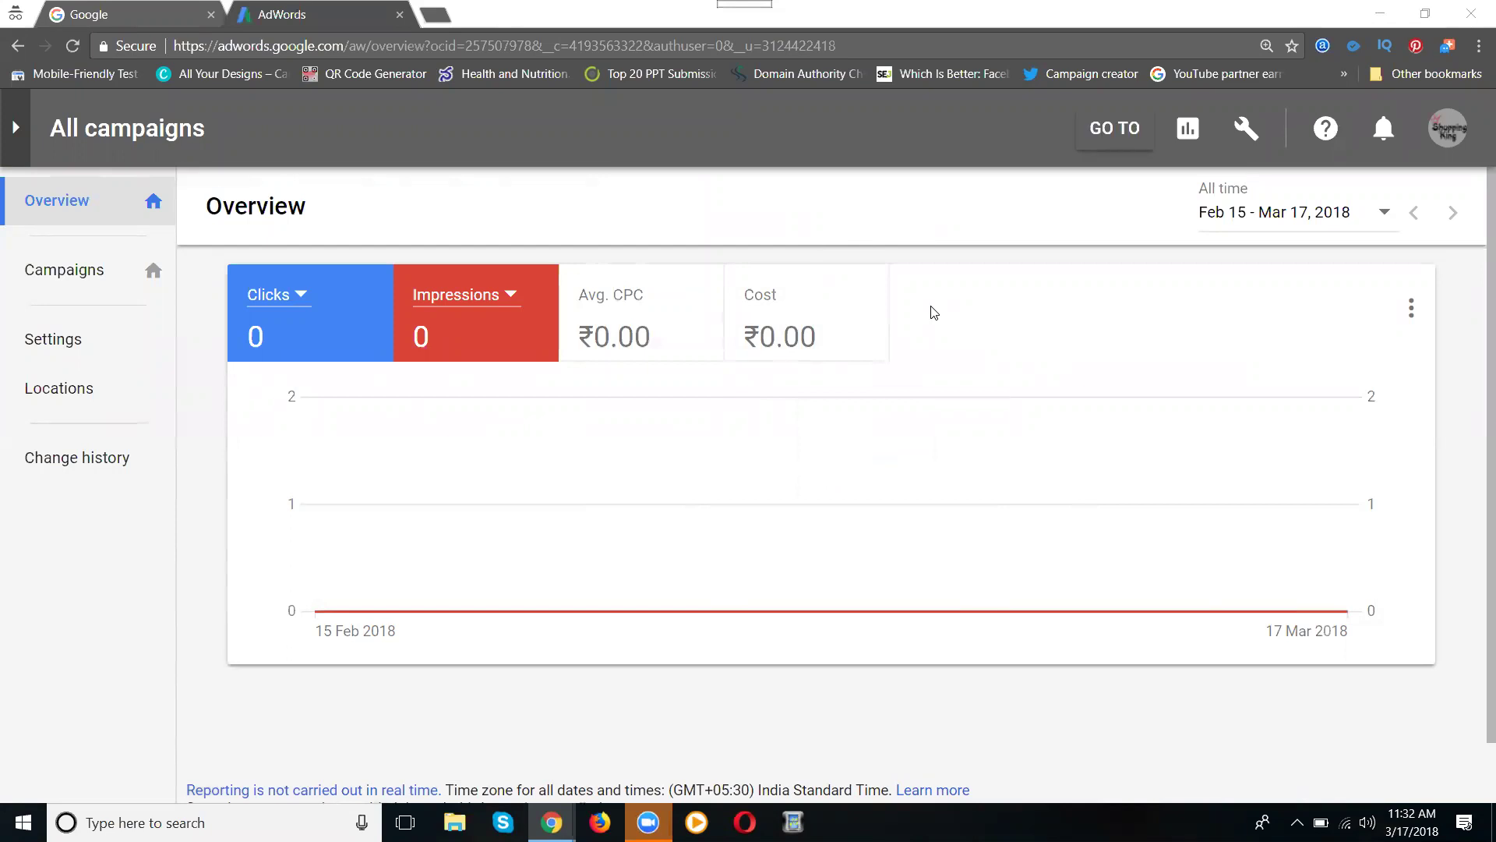
Go to Campaigns, start a new campaign, then abandon it to return to the empty list.
click(131, 284)
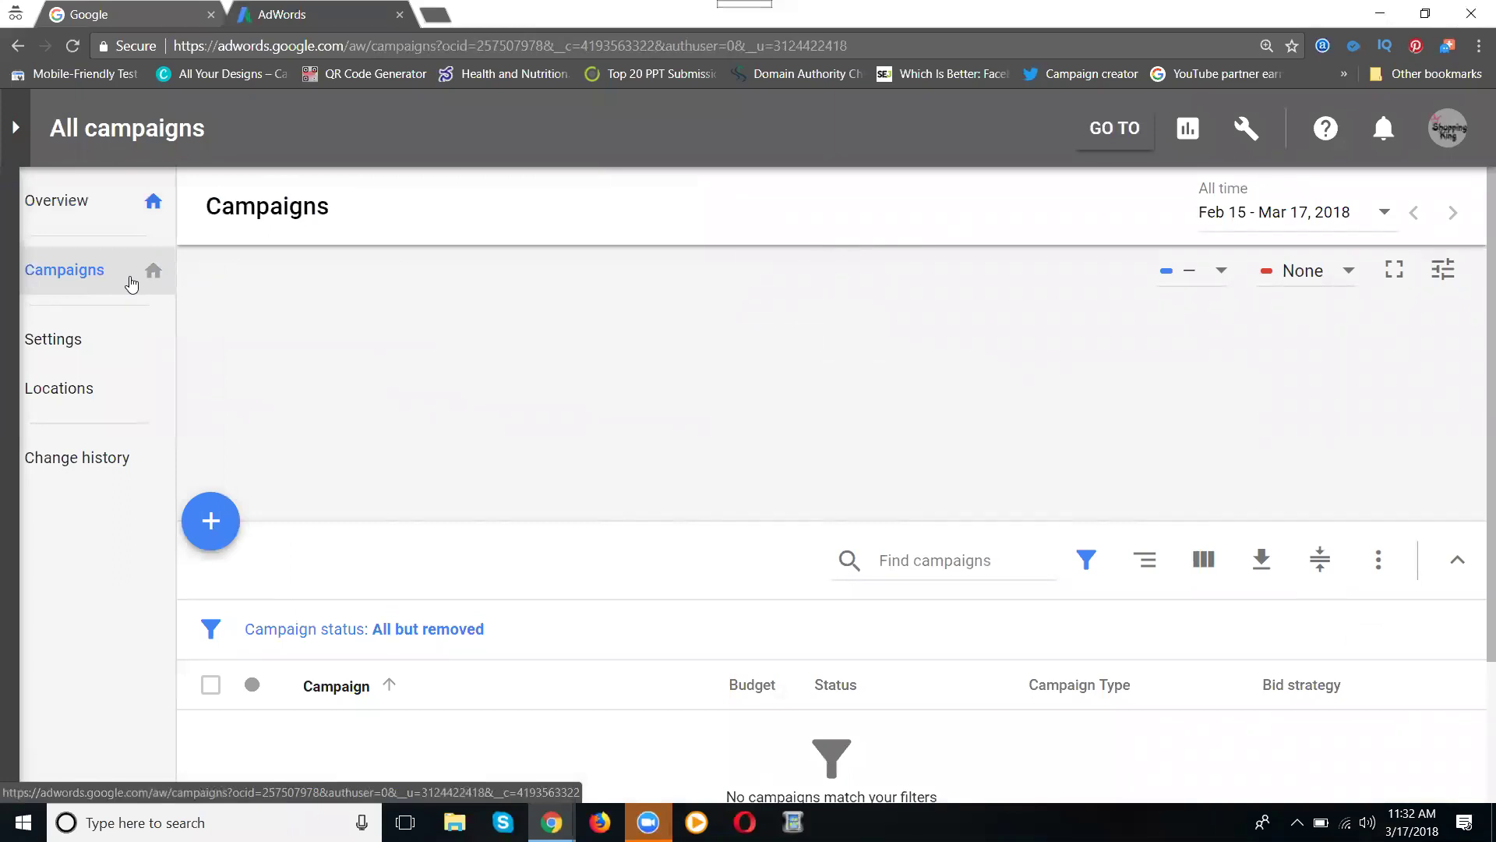
click(217, 531)
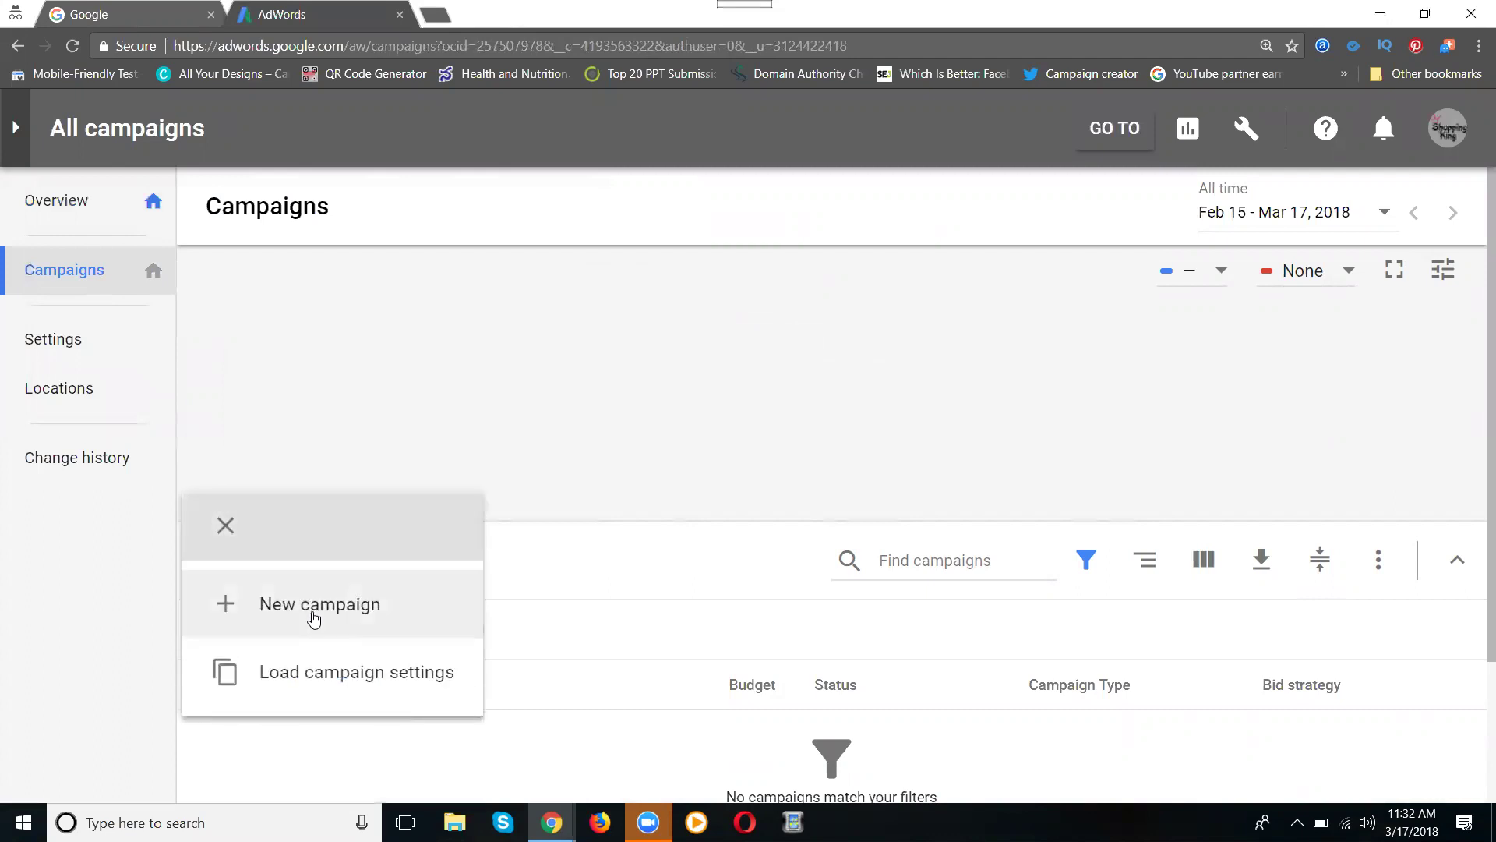
click(313, 617)
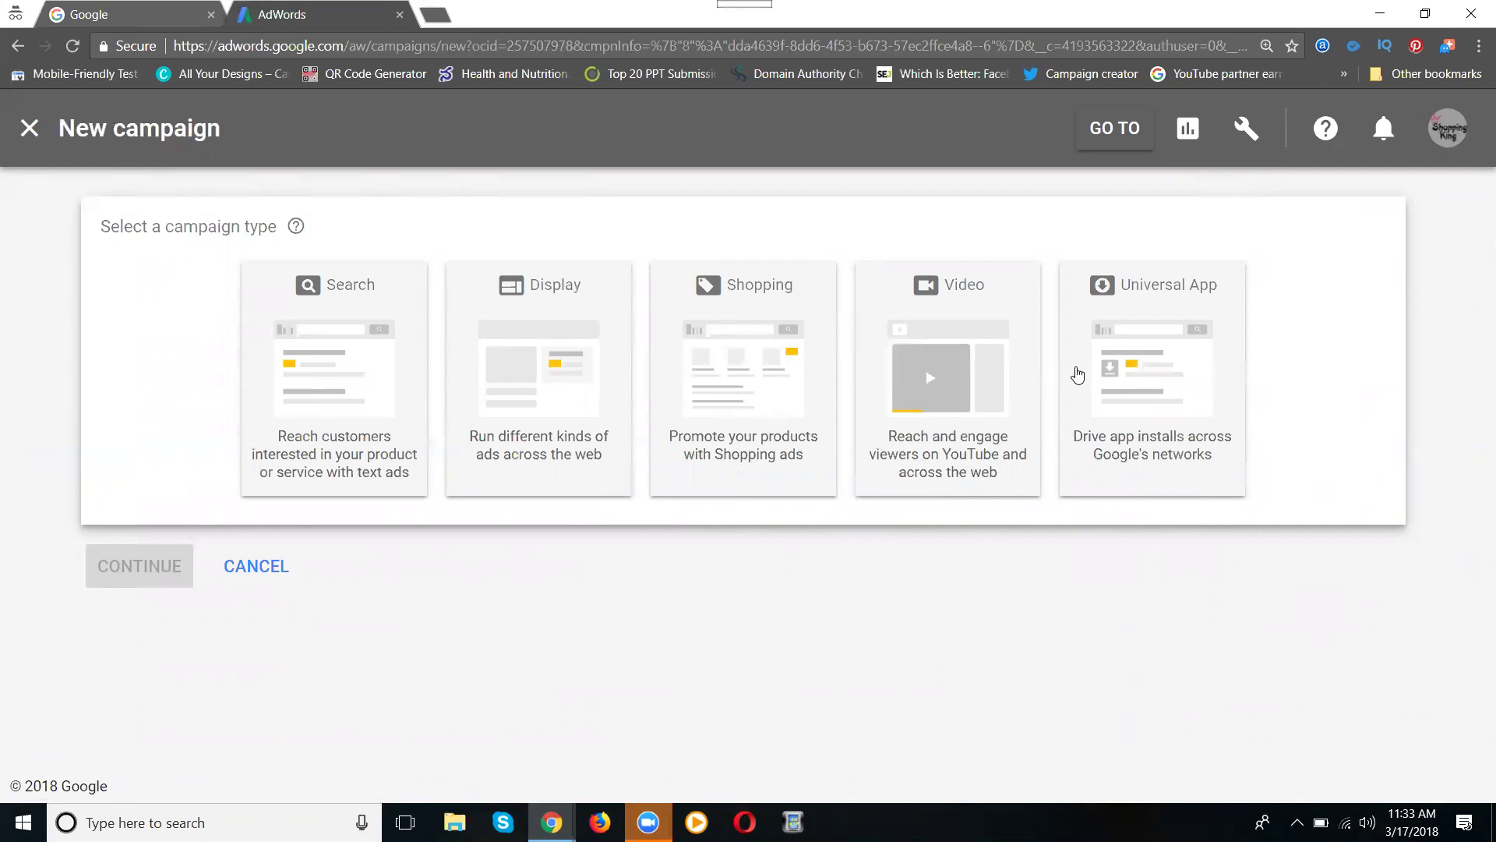
click(28, 132)
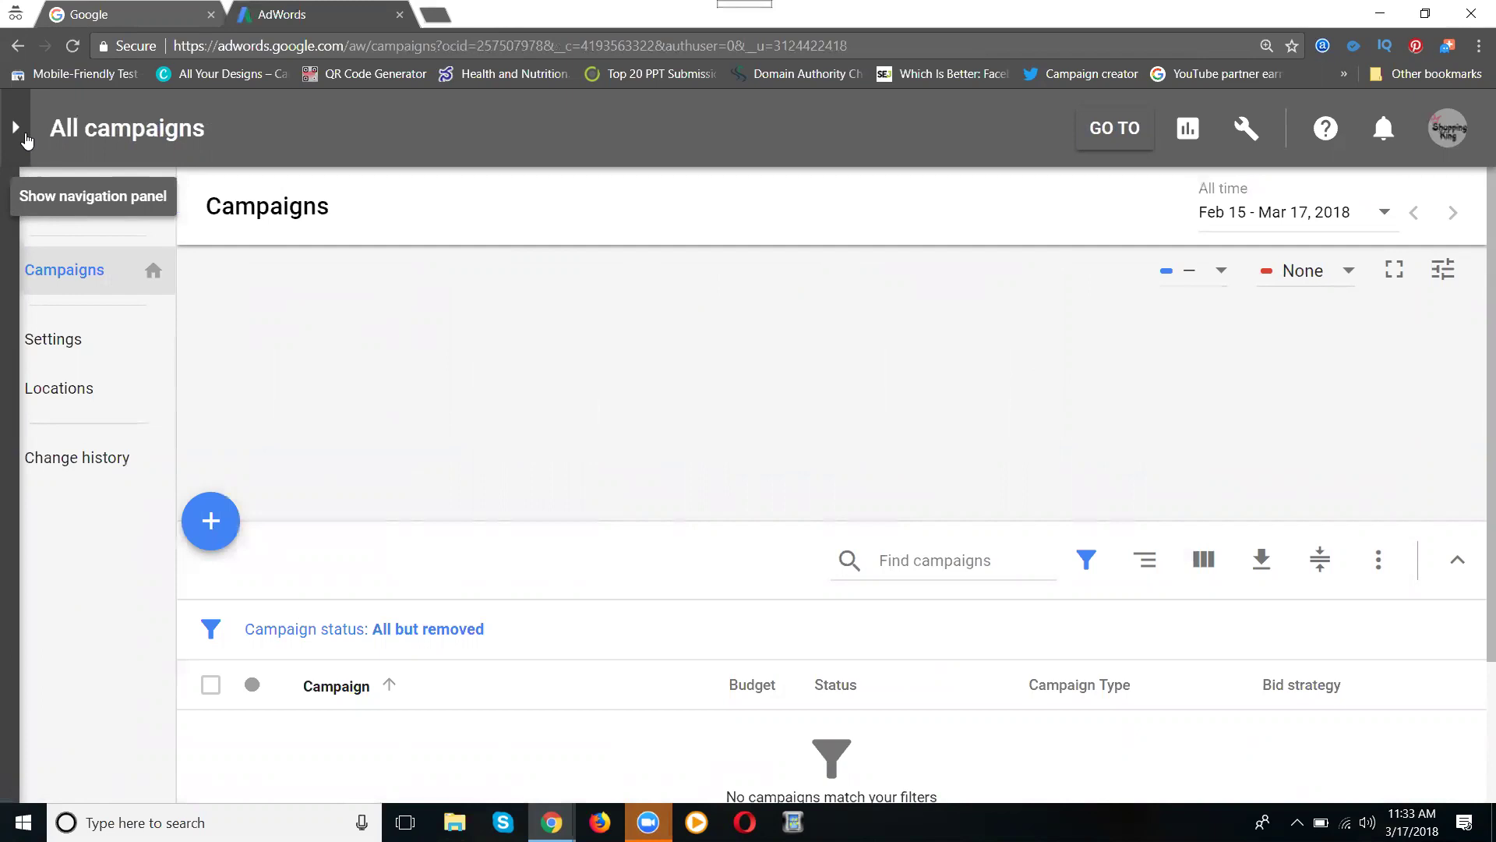
Open Billing & payments from the tools menu to reach the Payments Set-up form.
click(1247, 128)
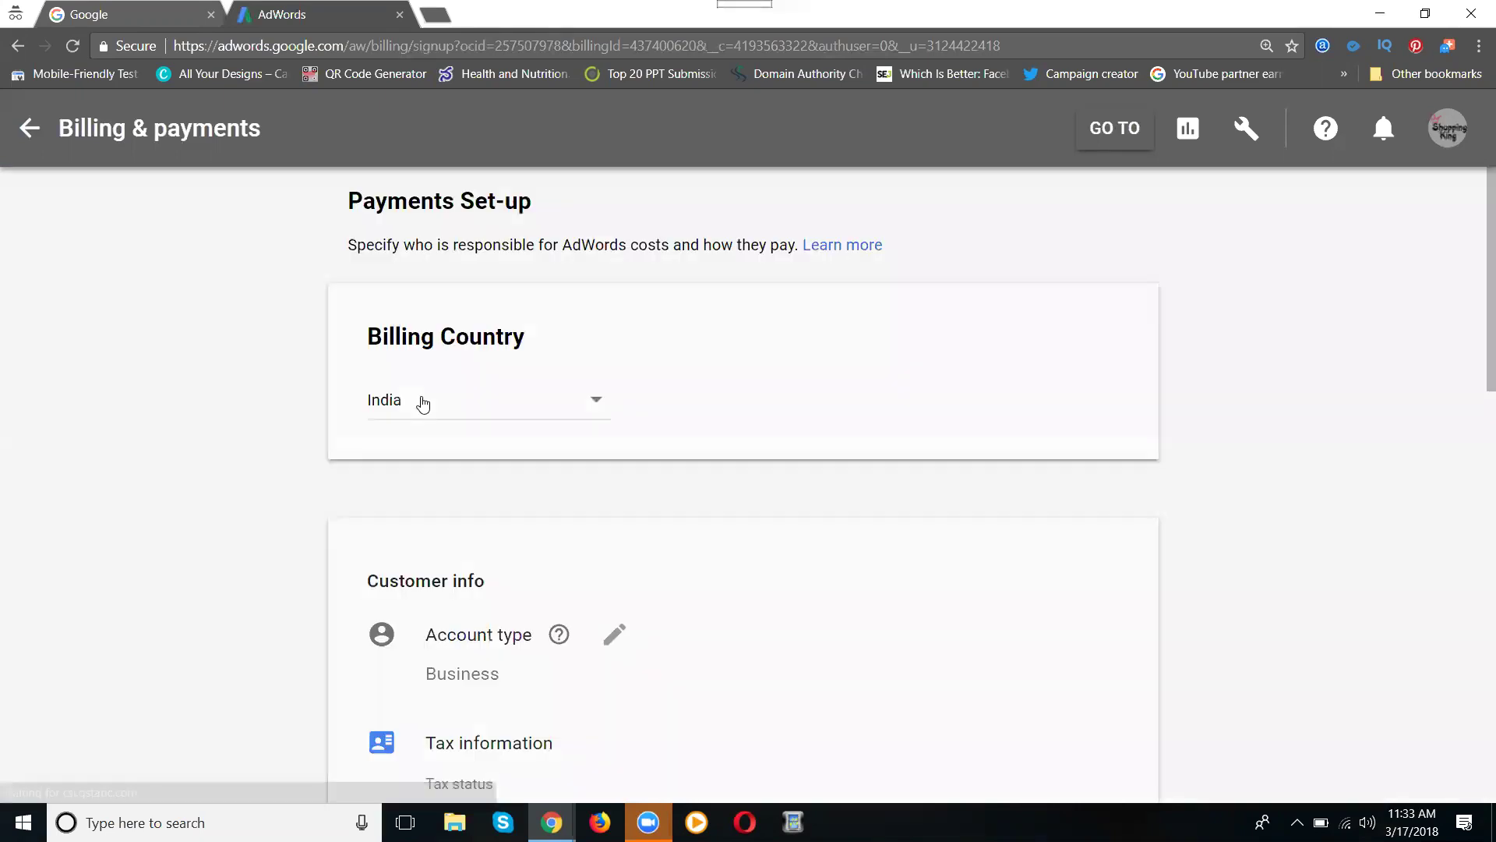
Change the billing Account type under Customer info from Business to Individual.
scroll(253, 420, down, 3)
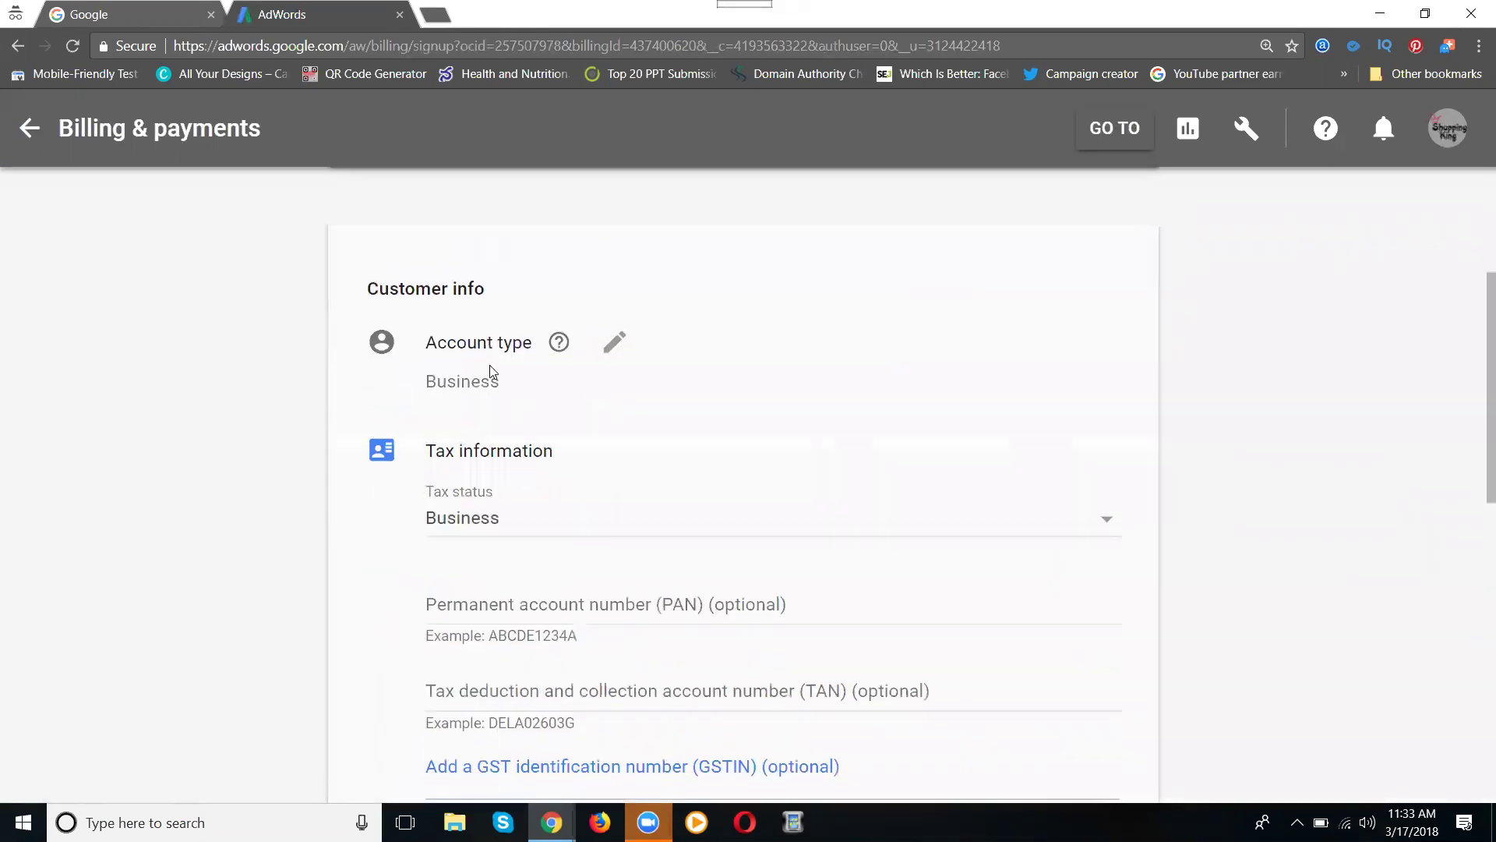
click(614, 347)
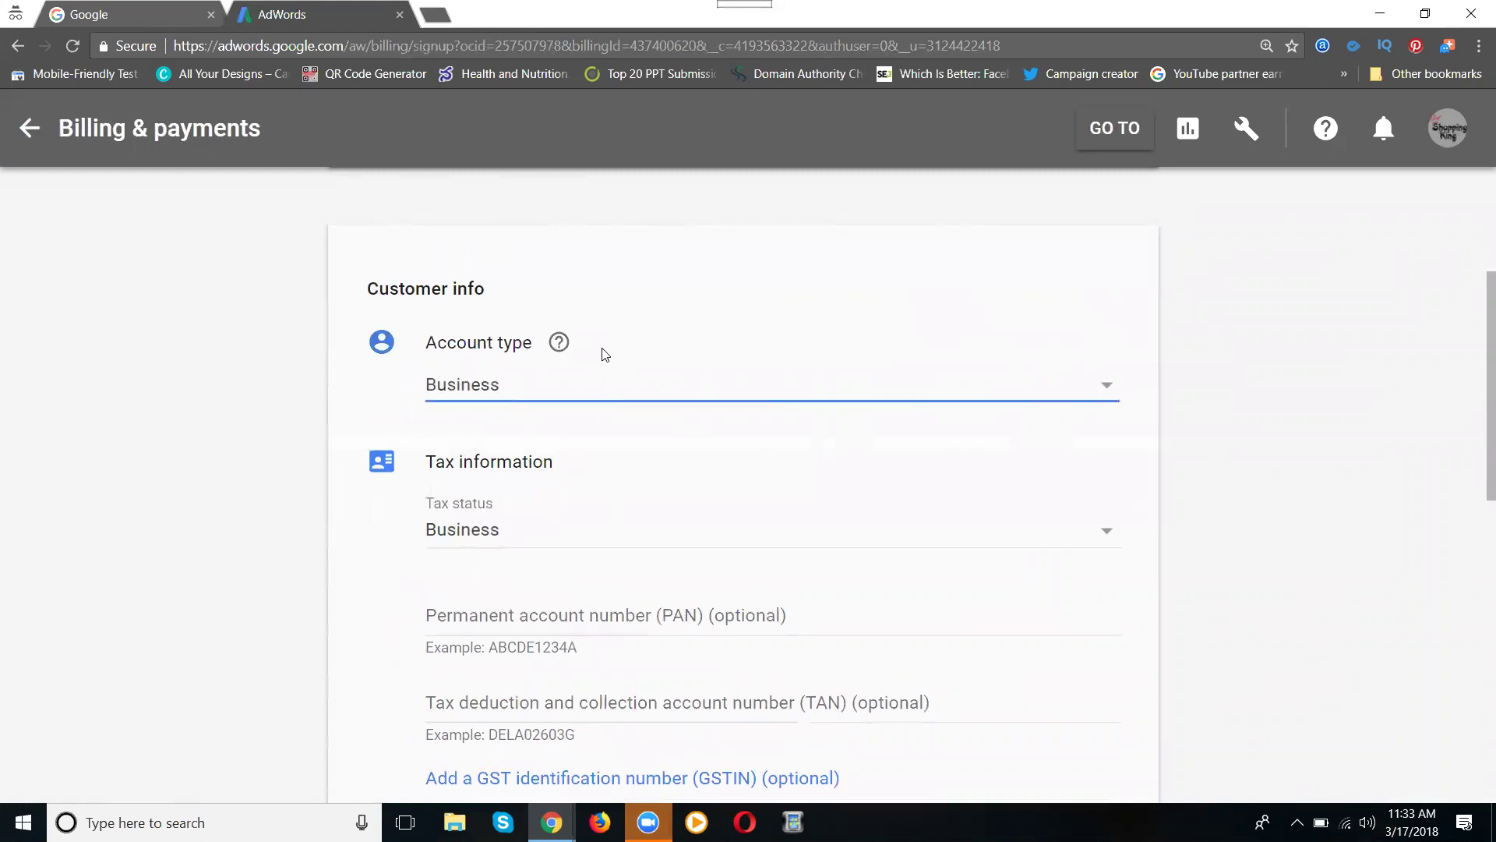
click(565, 387)
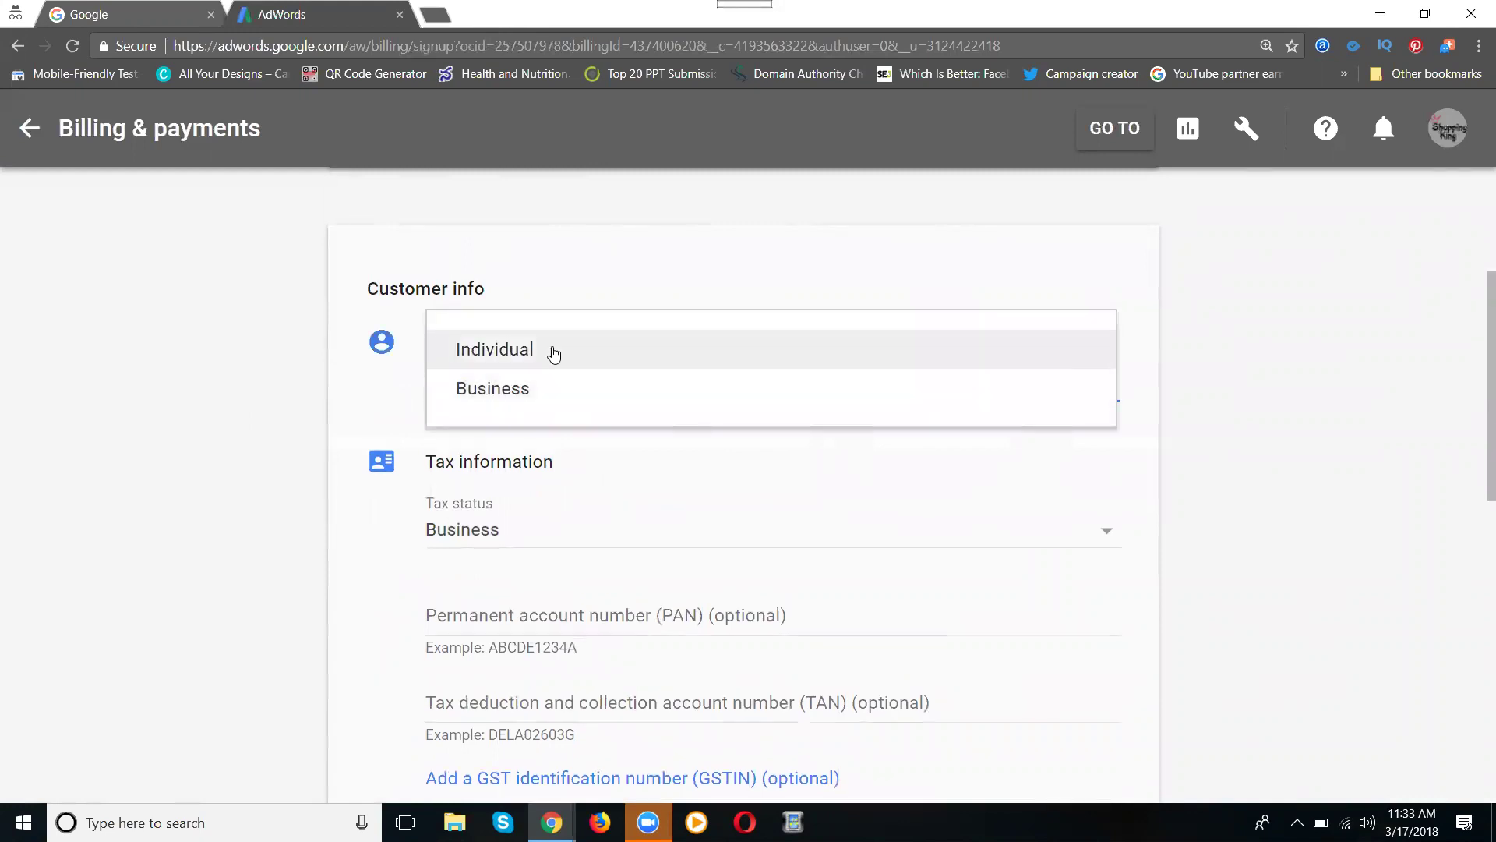
click(554, 354)
mouse_move(555, 352)
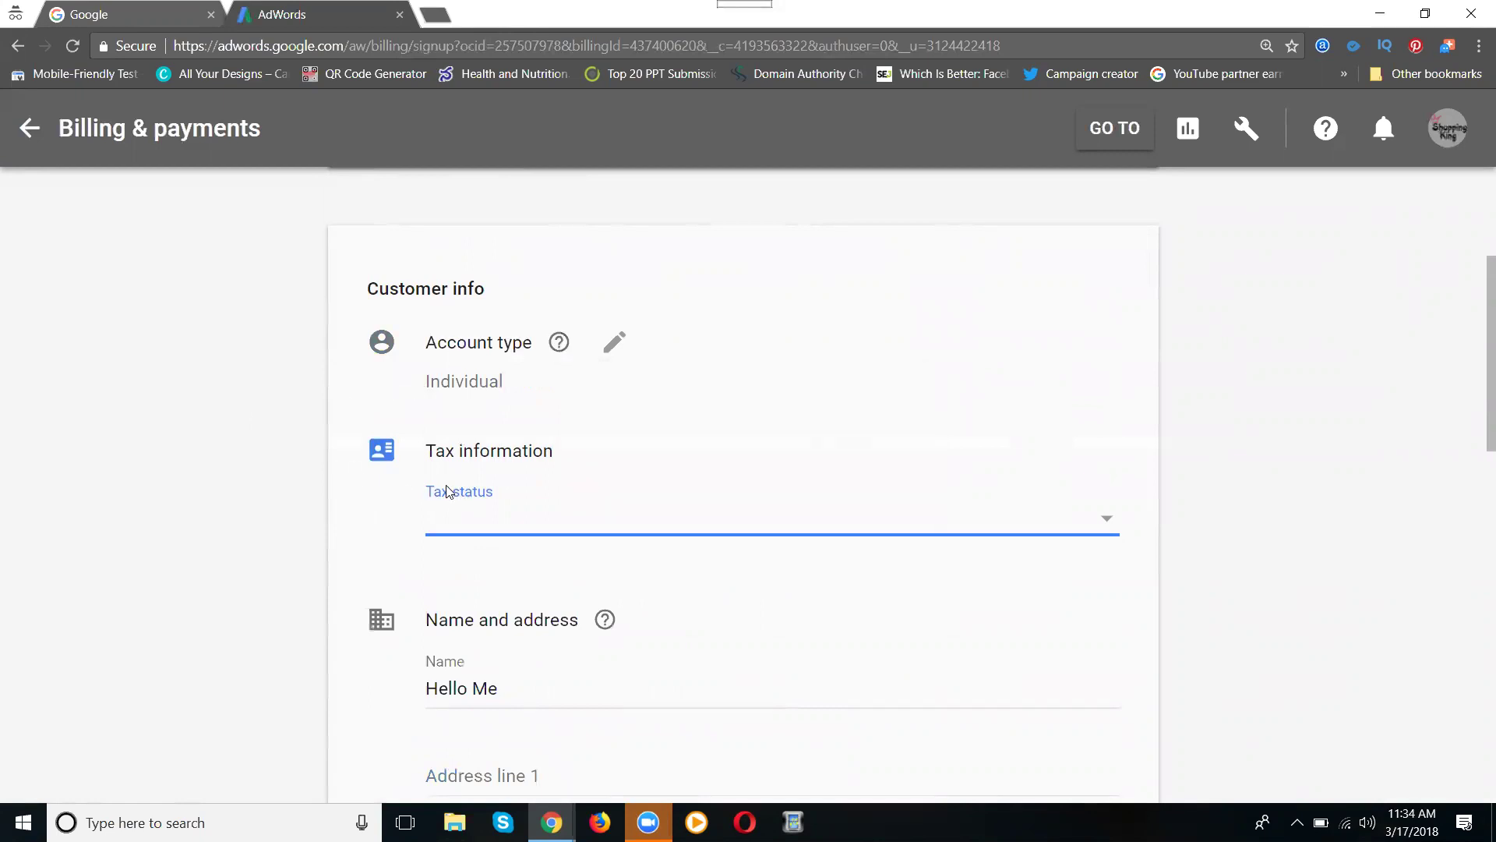
scroll(299, 465, down, 4)
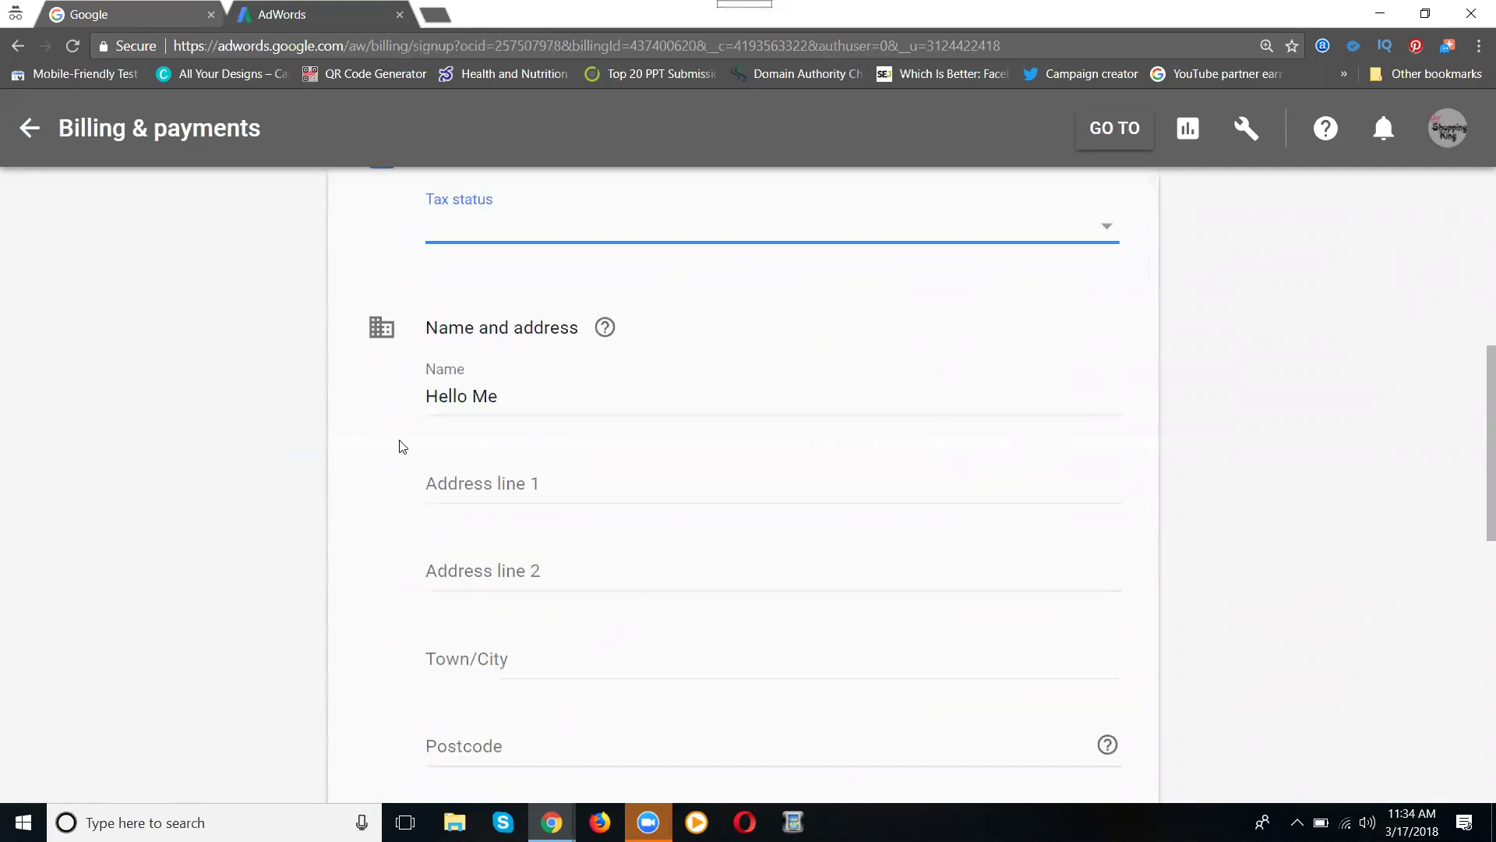
scroll(468, 435, down, 9)
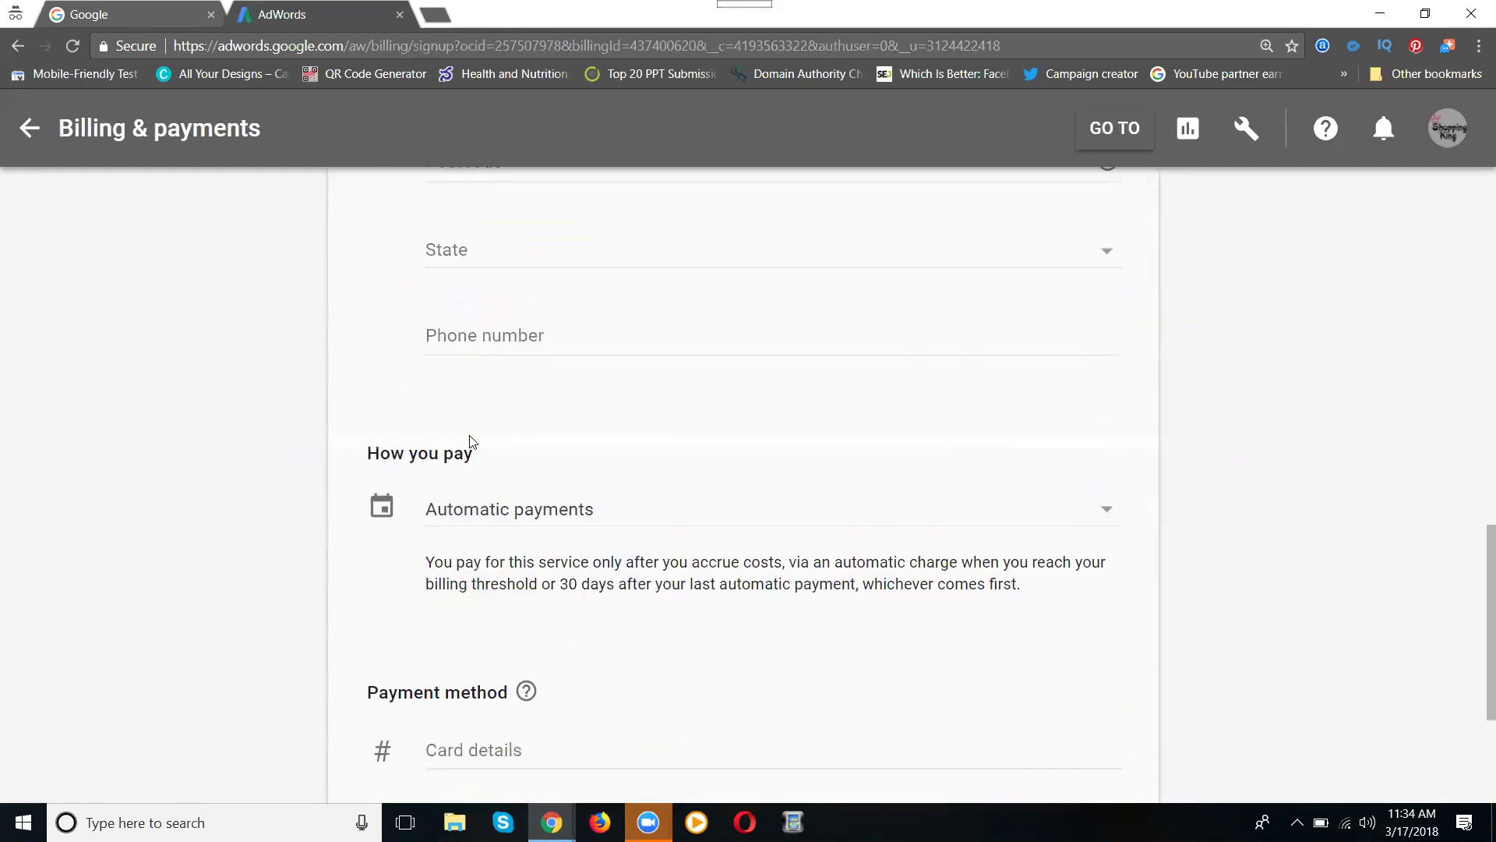
scroll(476, 460, down, 1)
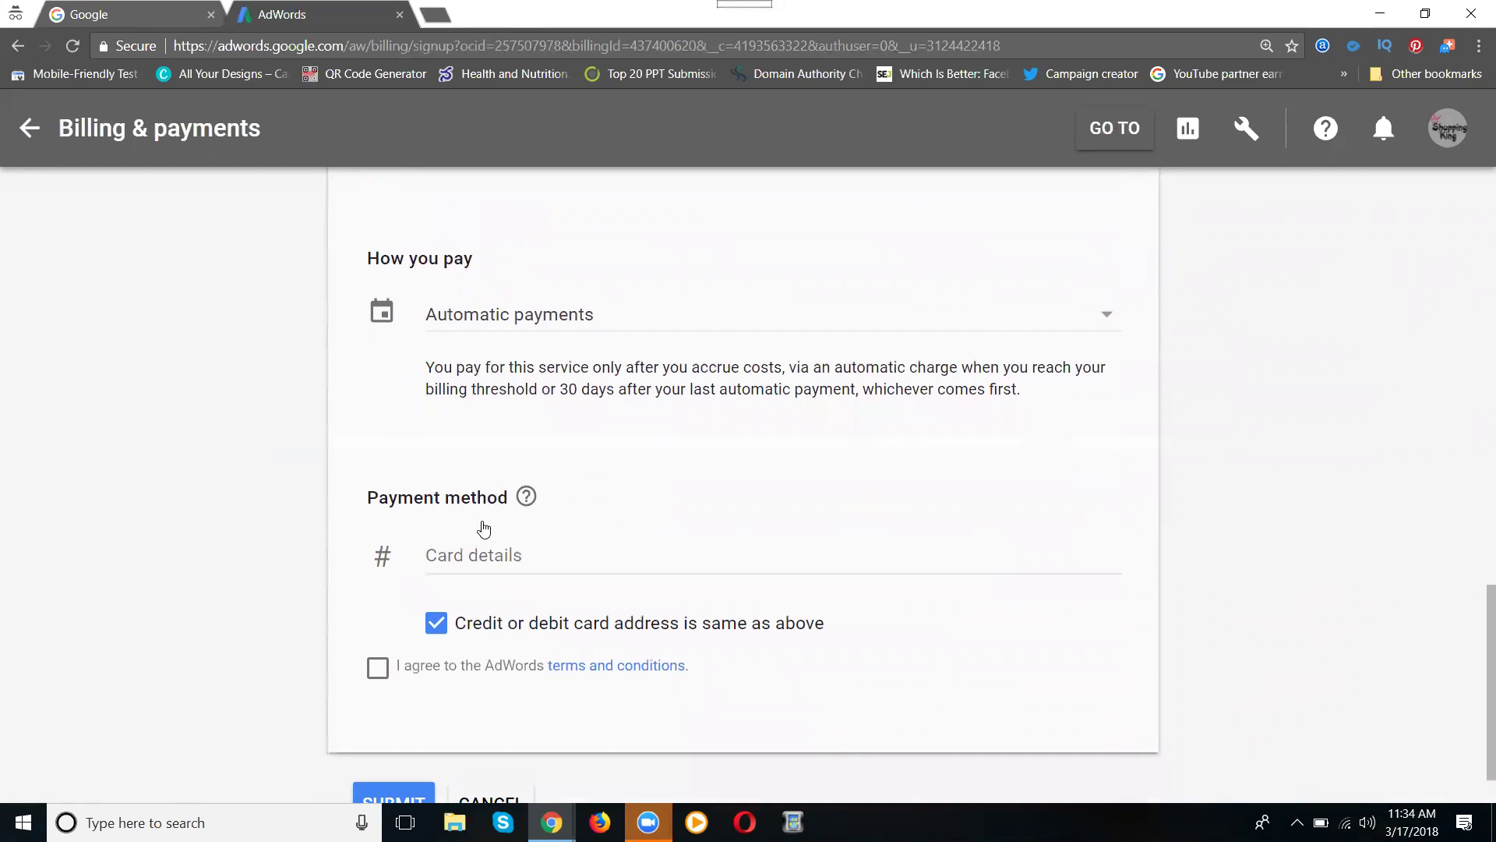
Switch How you pay to Manual payments and view the available payment methods.
click(543, 324)
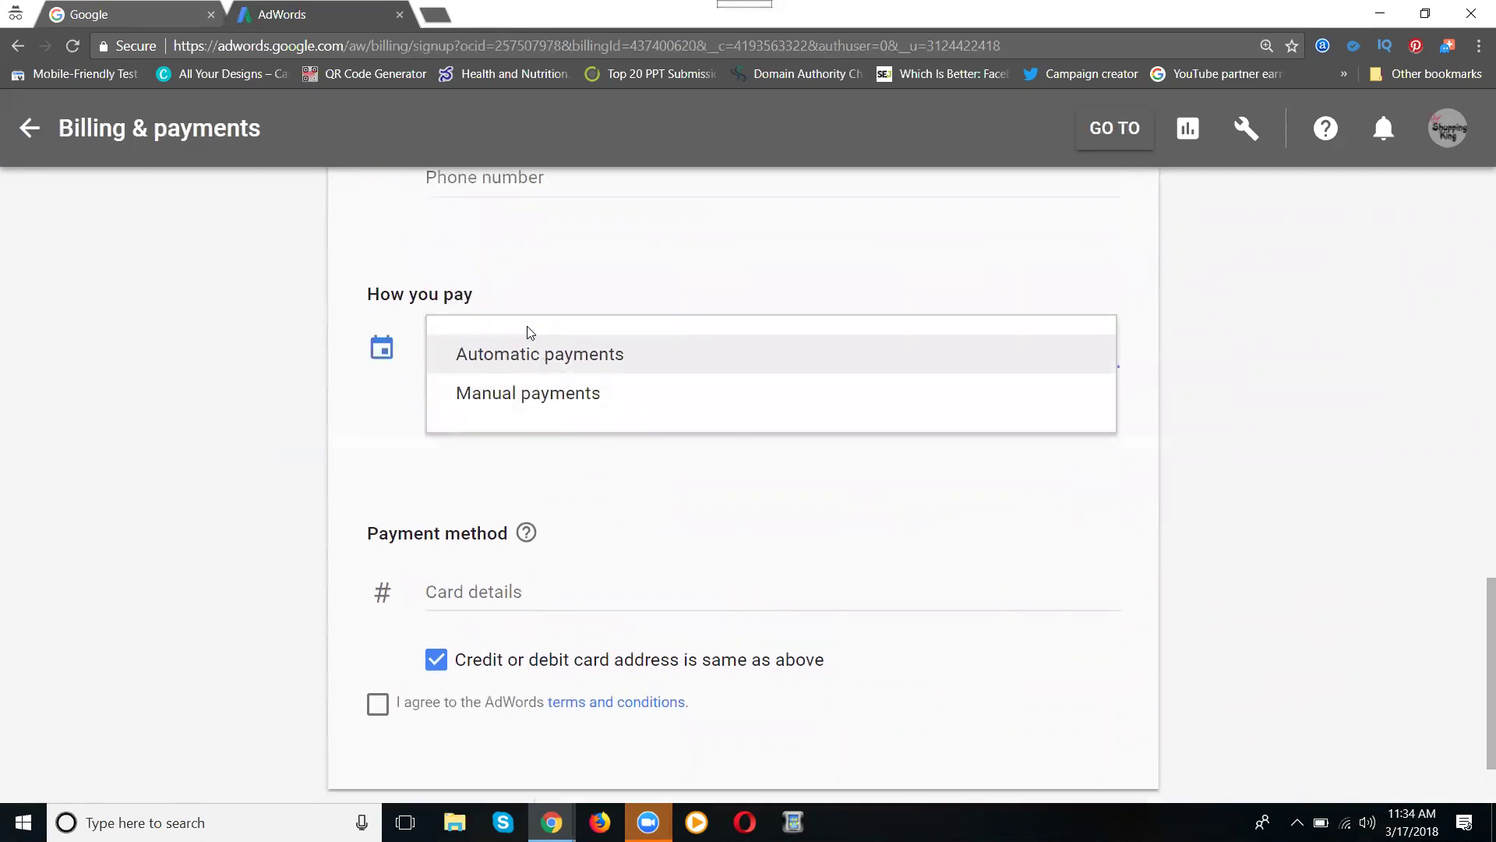
click(501, 407)
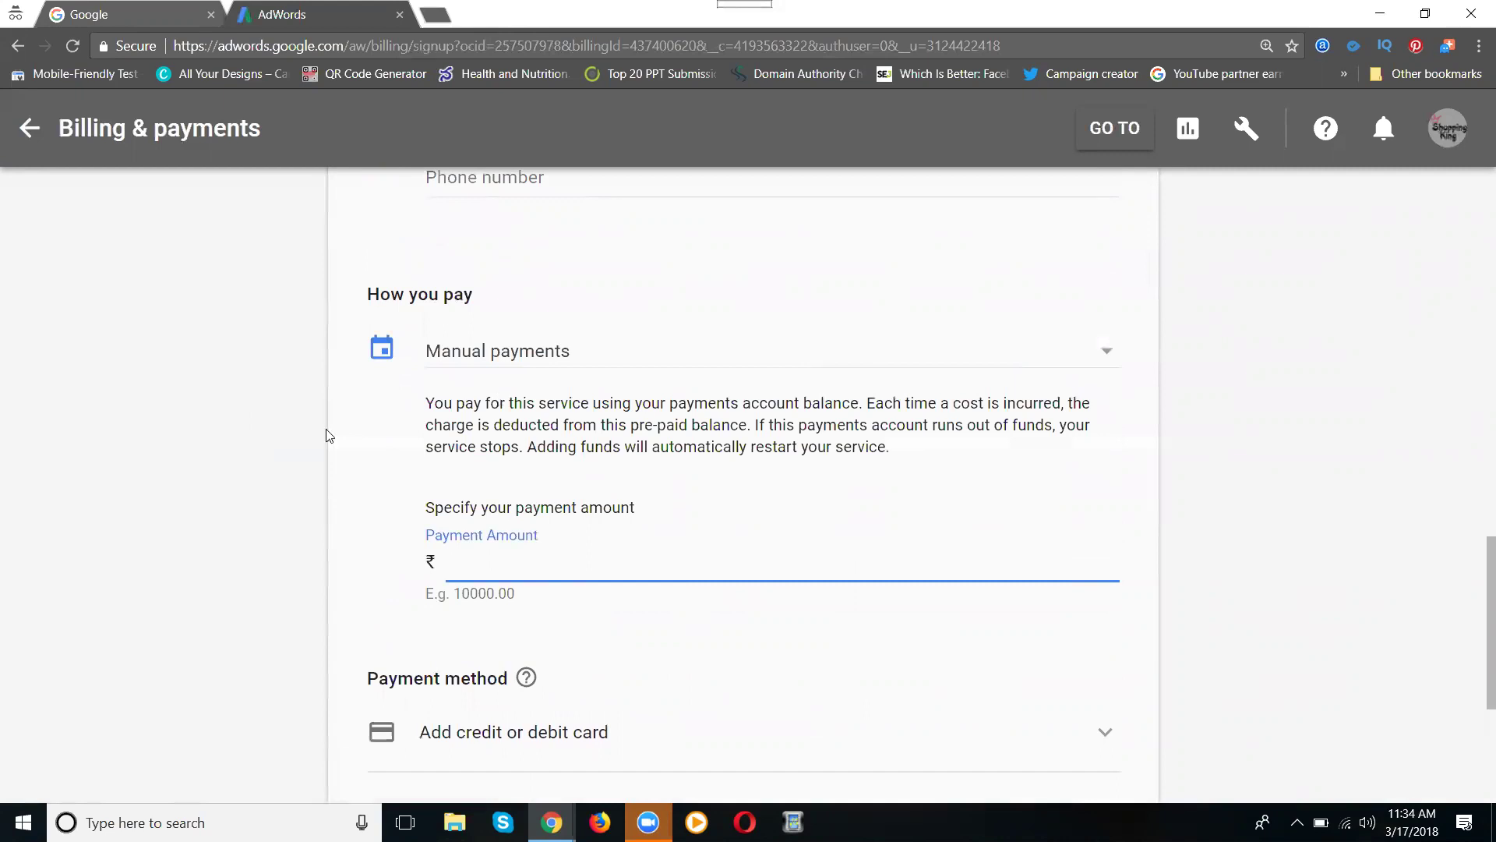
scroll(328, 471, down, 1)
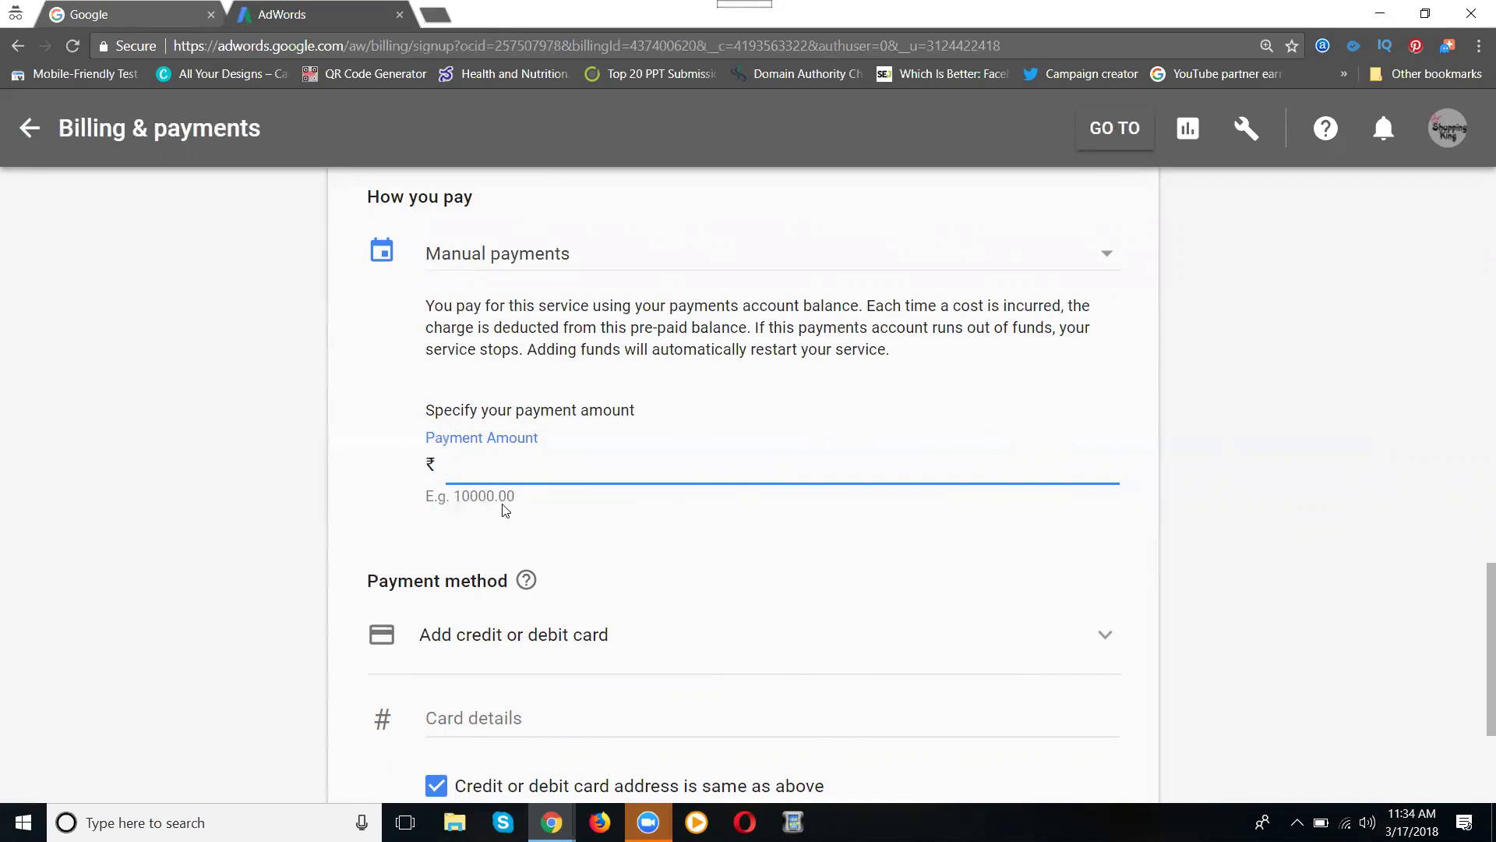
scroll(579, 548, down, 3)
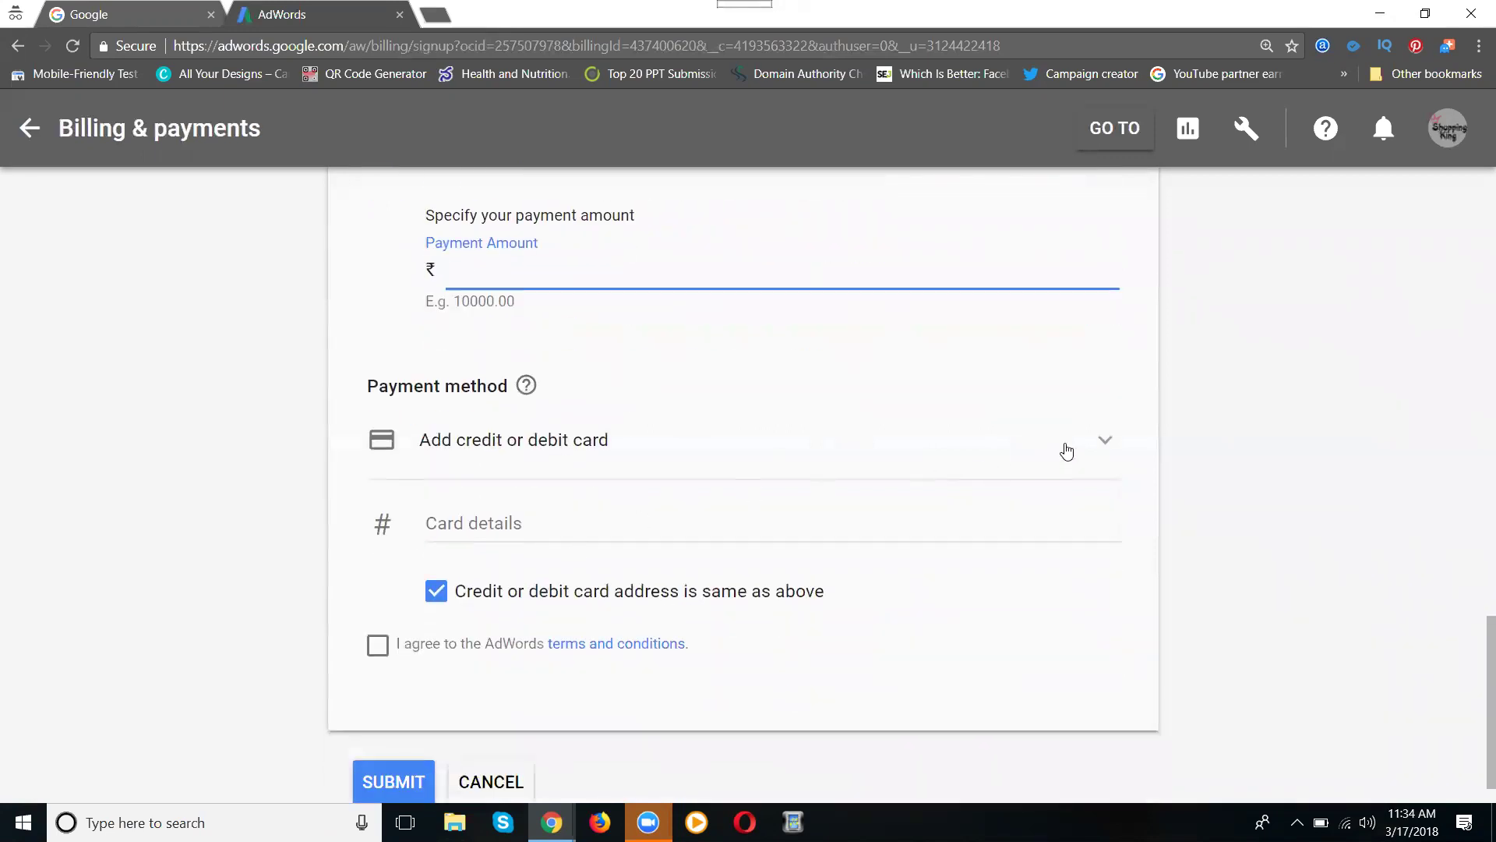
click(1065, 444)
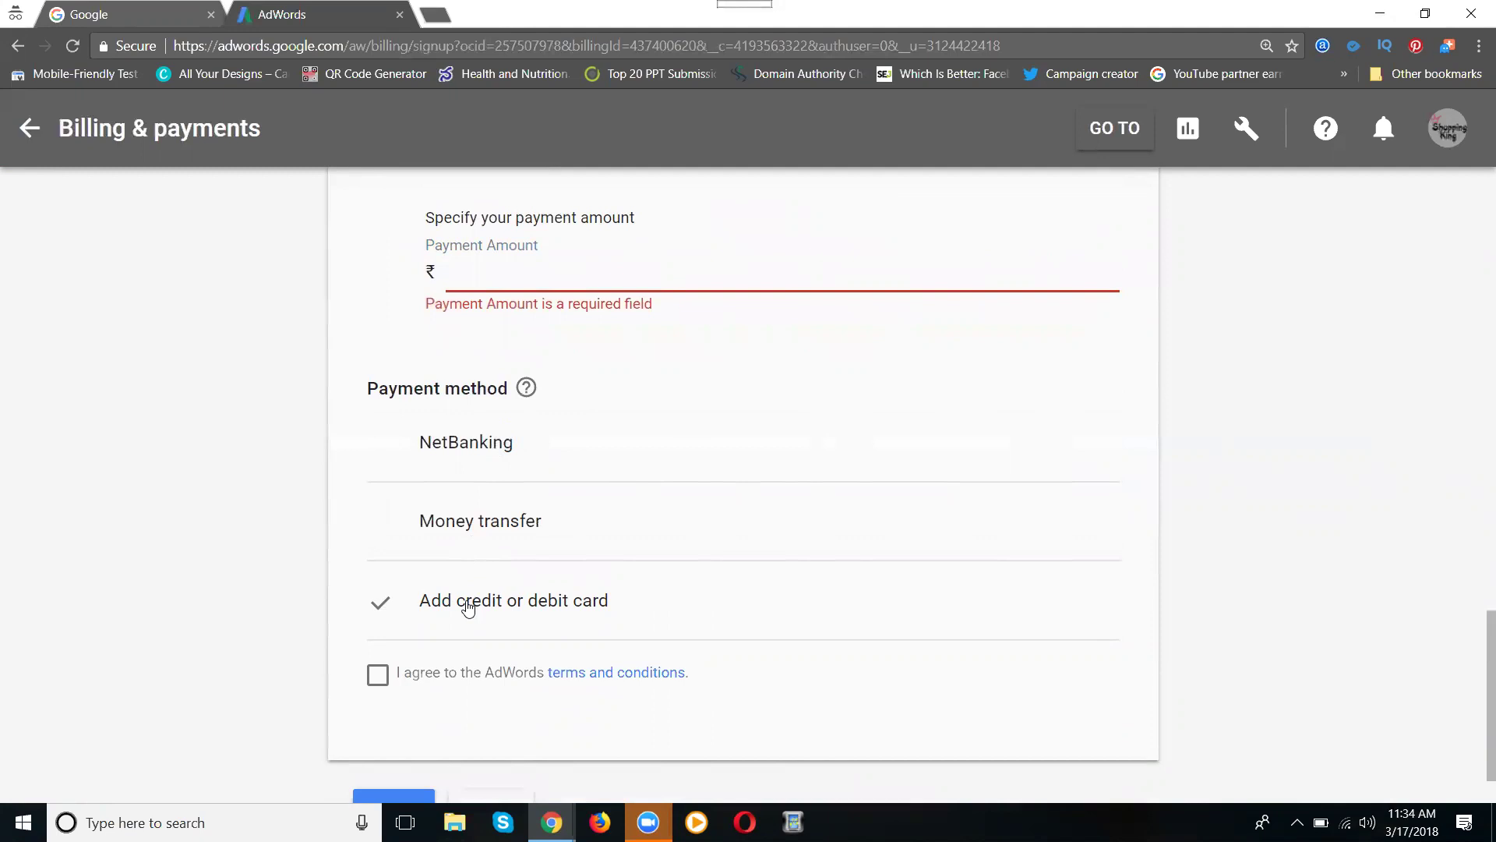
Leave the billing form and return to the empty All campaigns list.
scroll(420, 538, up, 4)
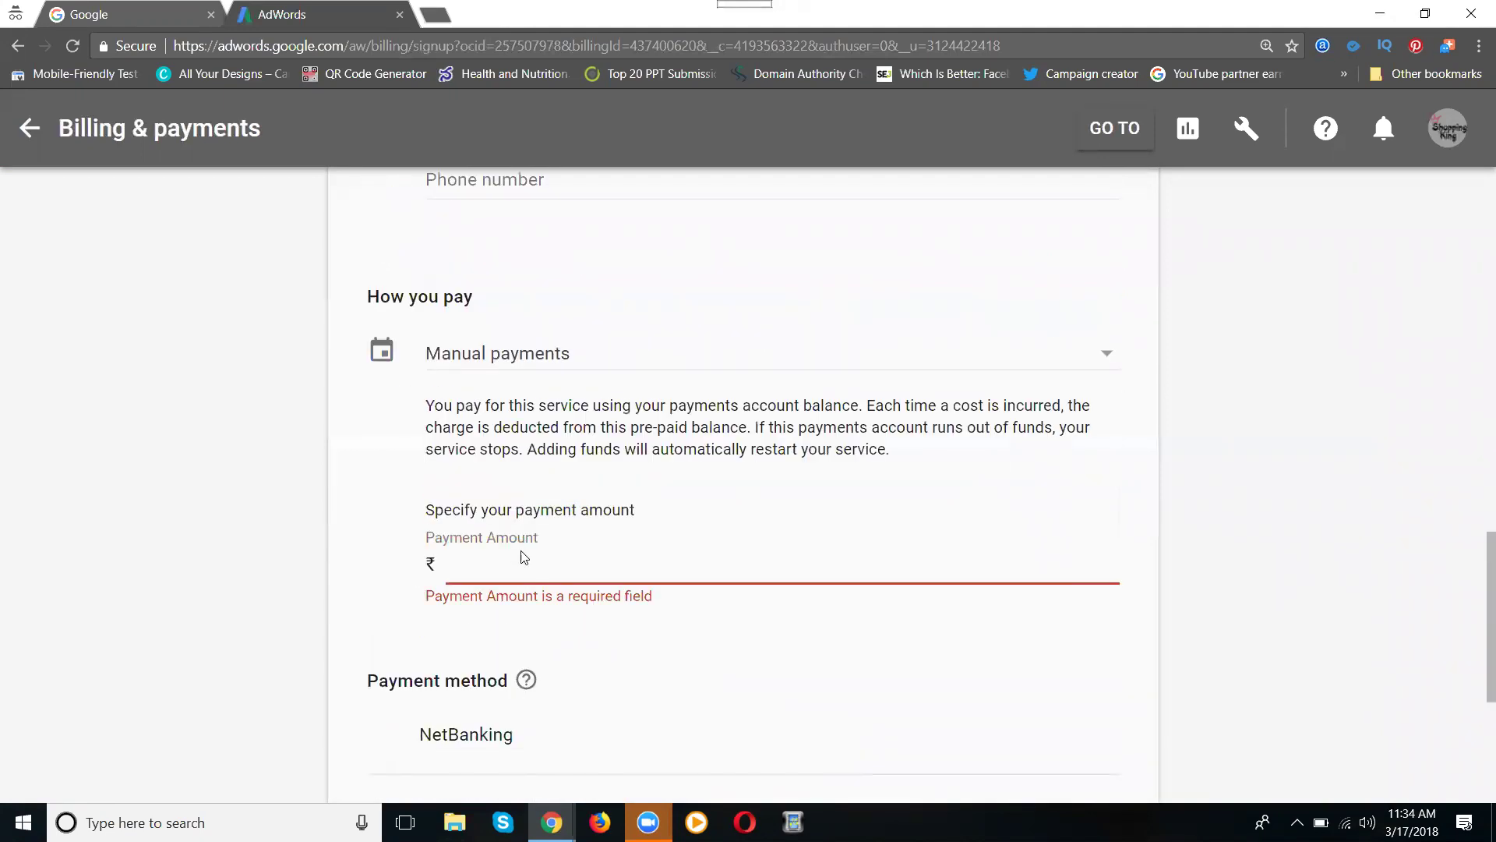
scroll(510, 542, up, 4)
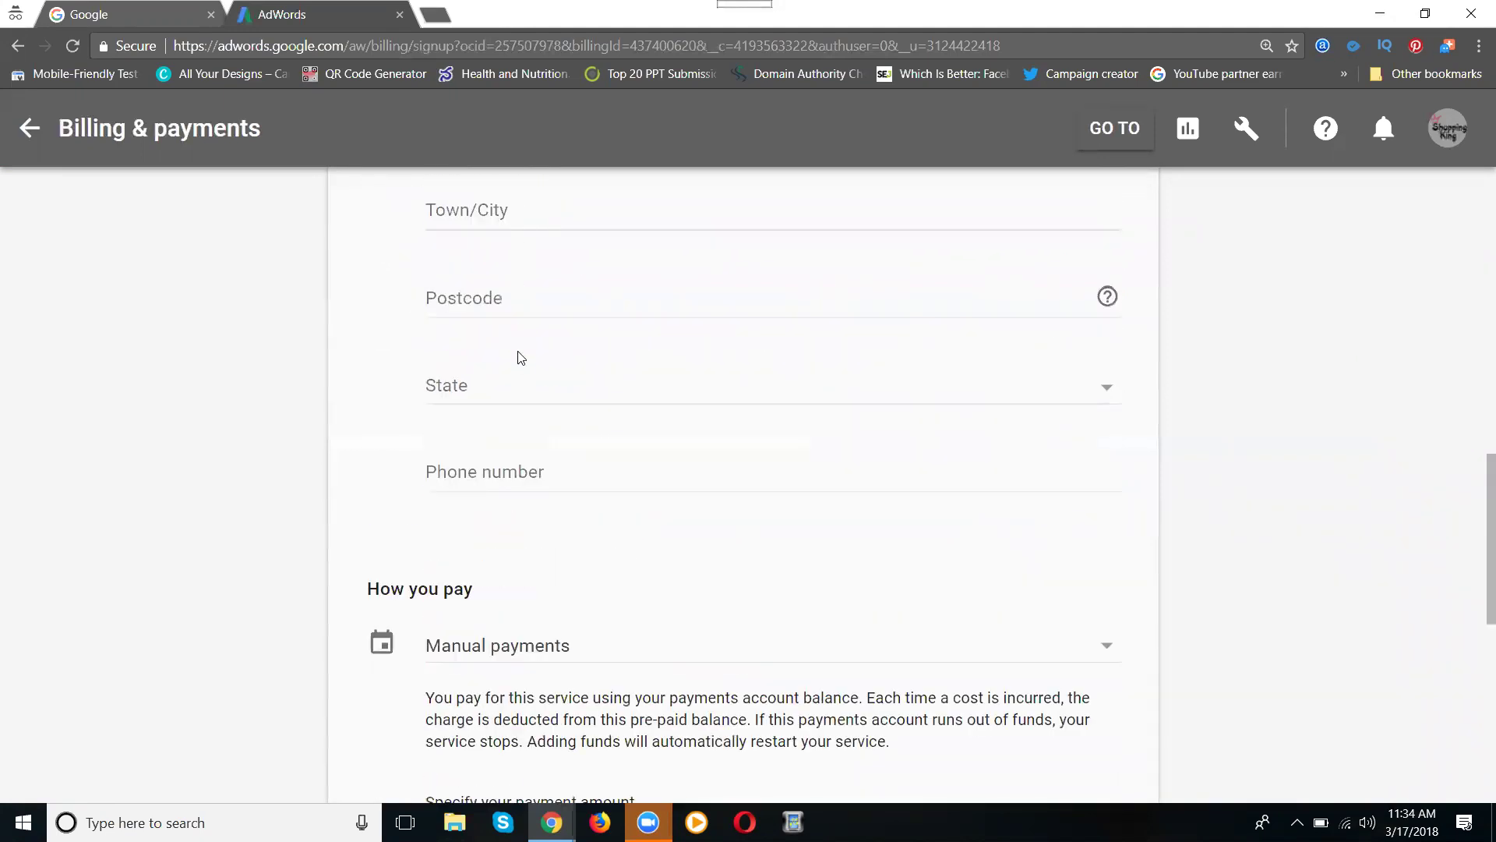
scroll(519, 300, up, 4)
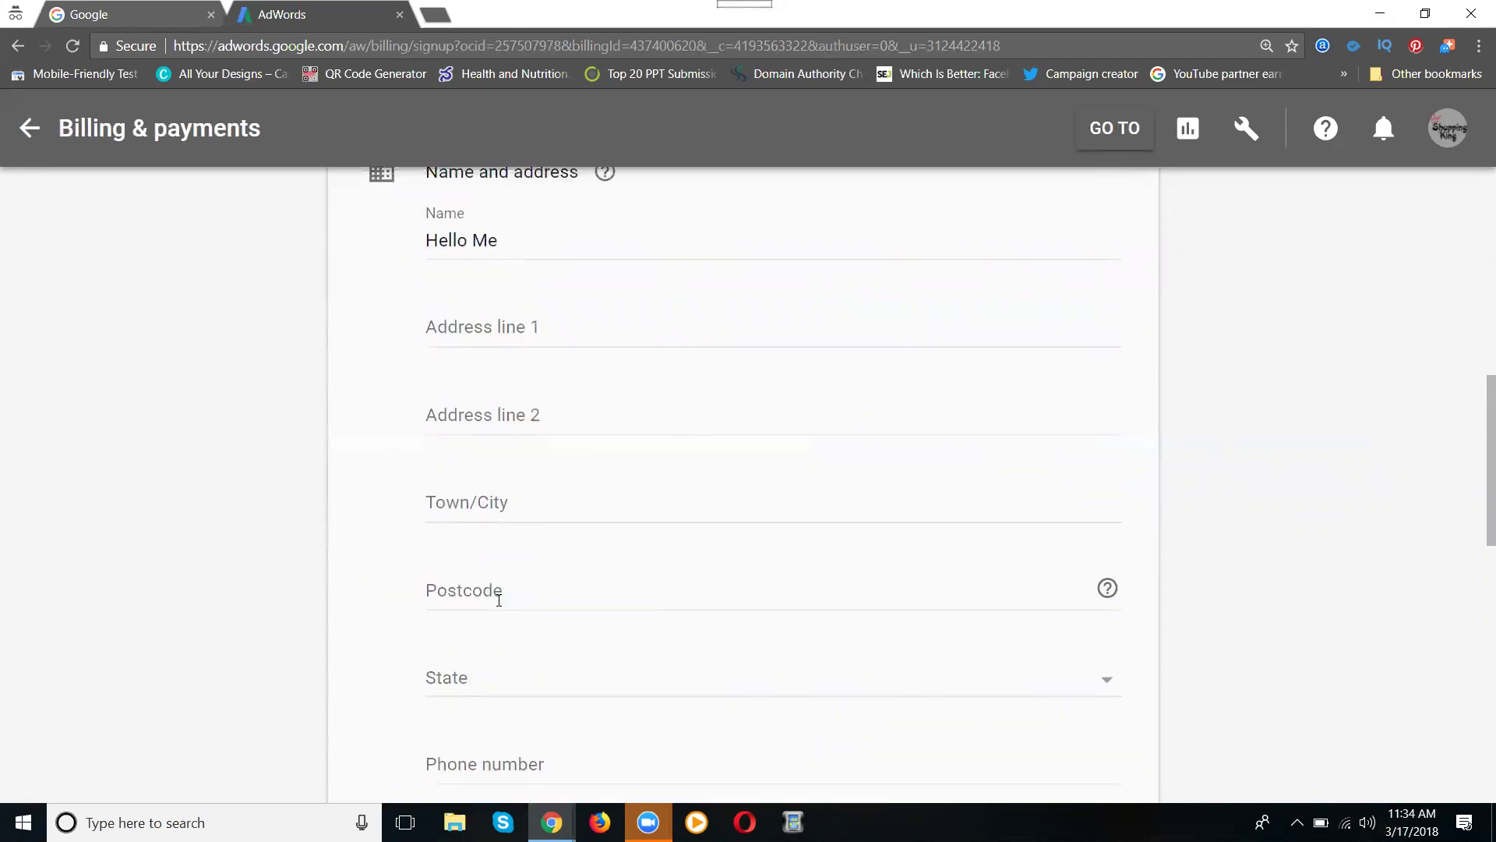
scroll(538, 402, down, 11)
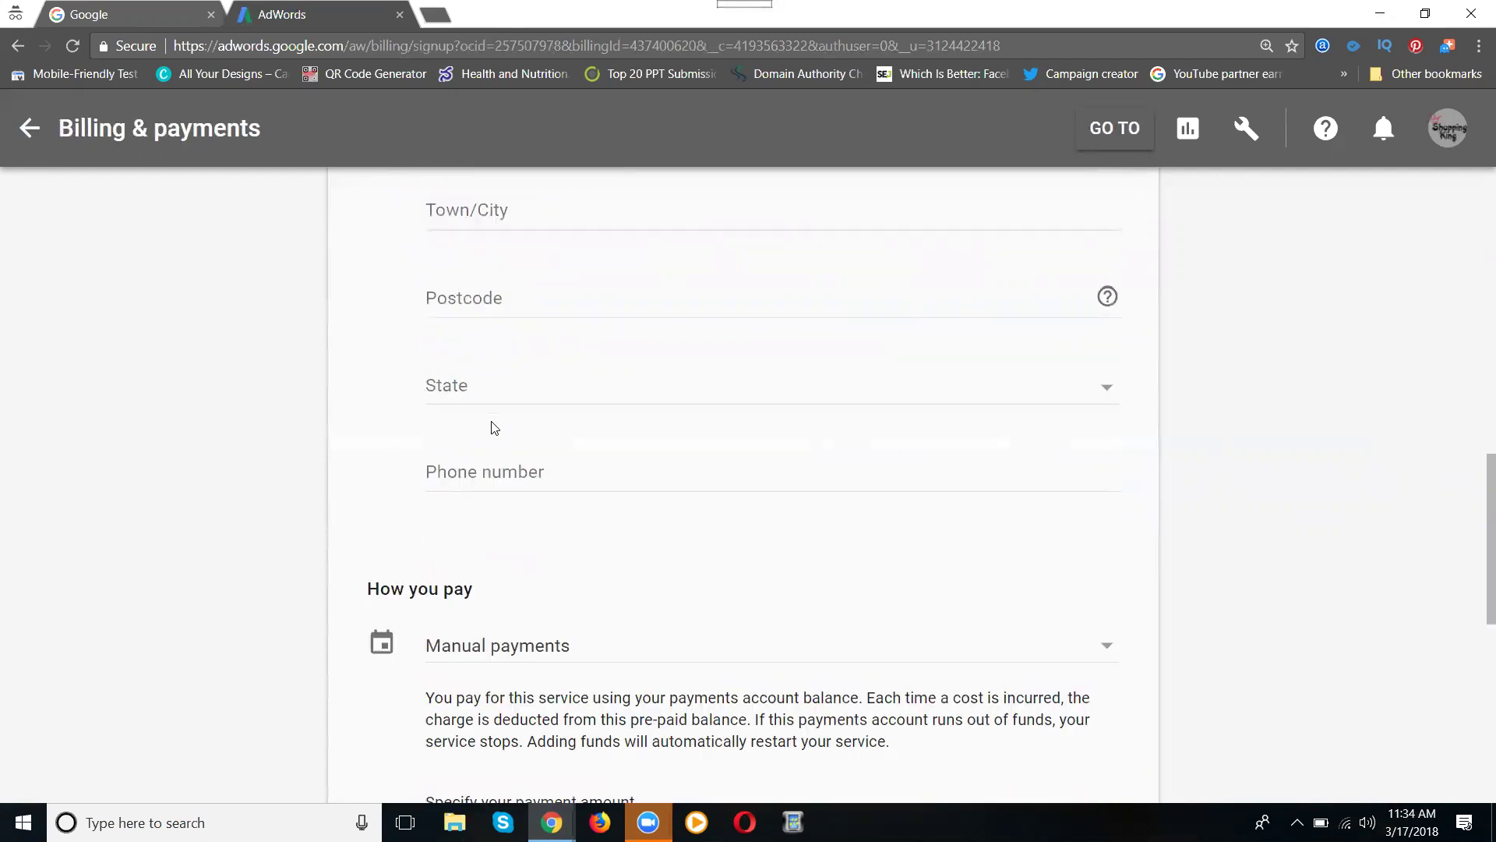
scroll(477, 494, down, 1)
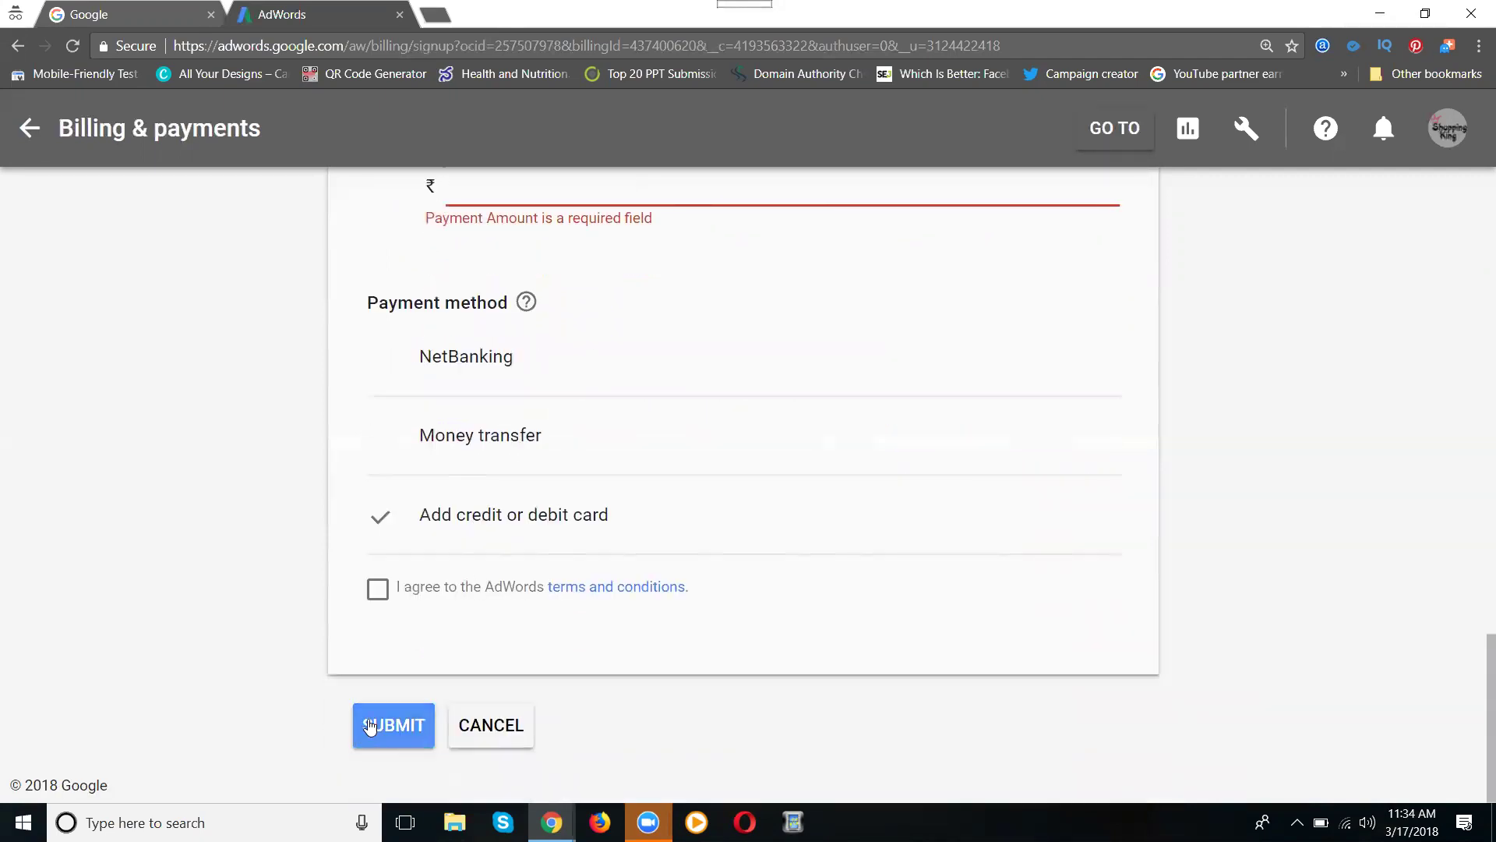
click(29, 130)
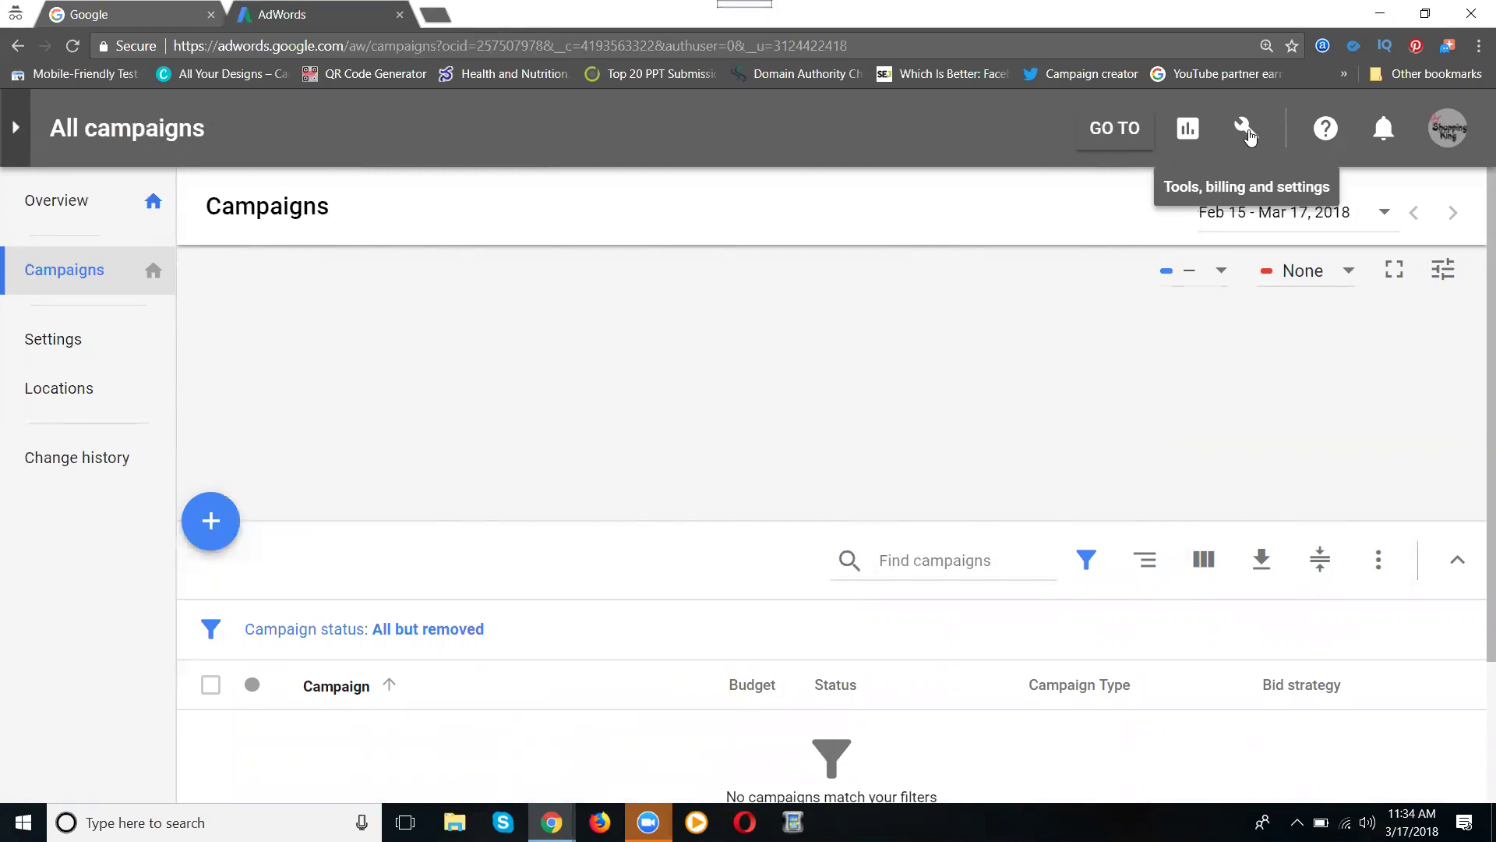
Open Setup > Linked accounts from the tools and settings menu.
click(1245, 129)
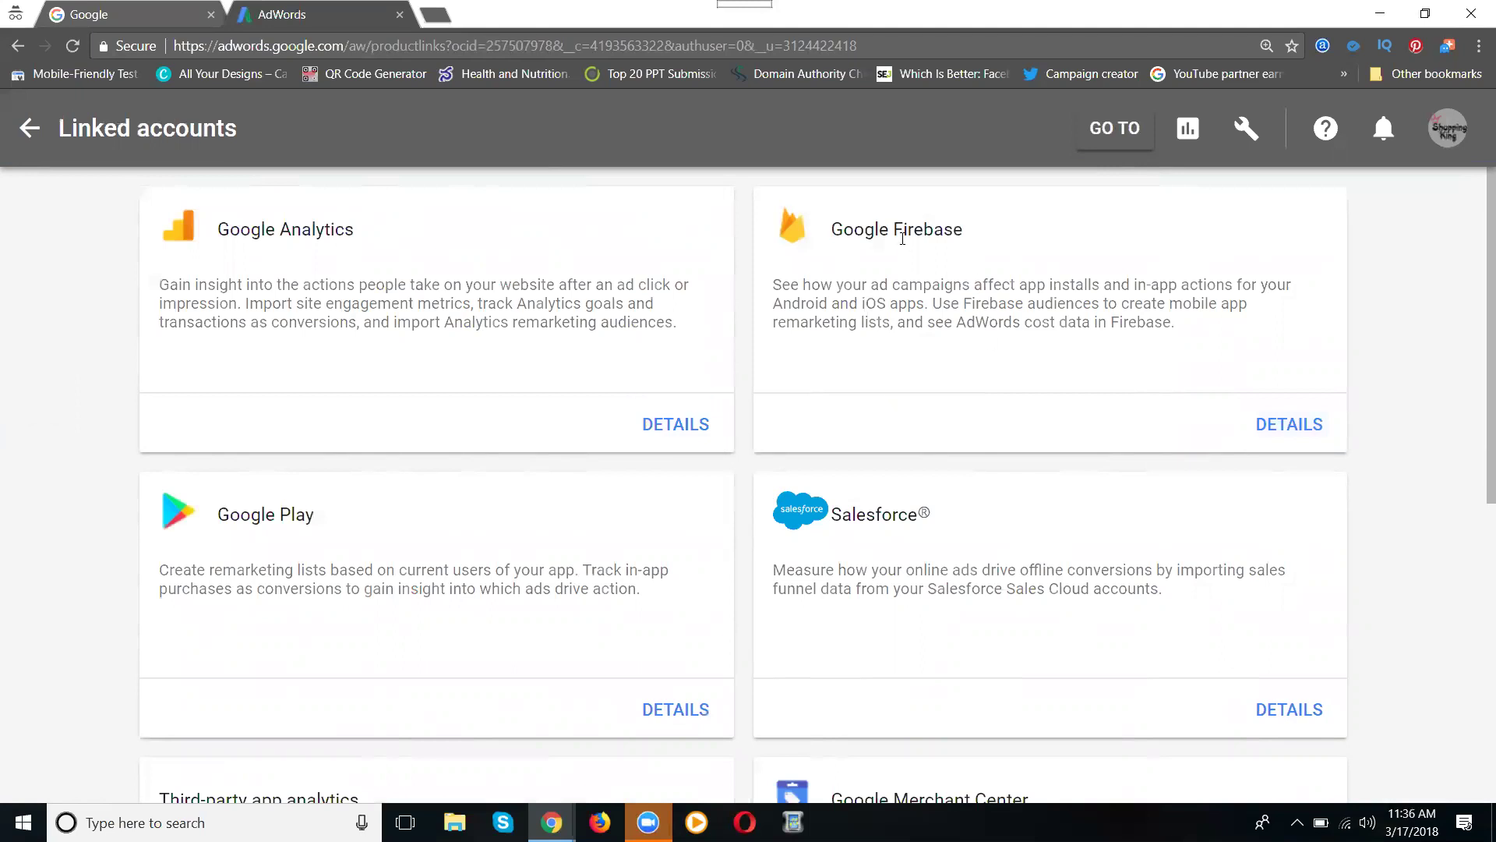
Browse the linked-account services down to Search Console, then bring up the tools menu.
scroll(393, 397, down, 2)
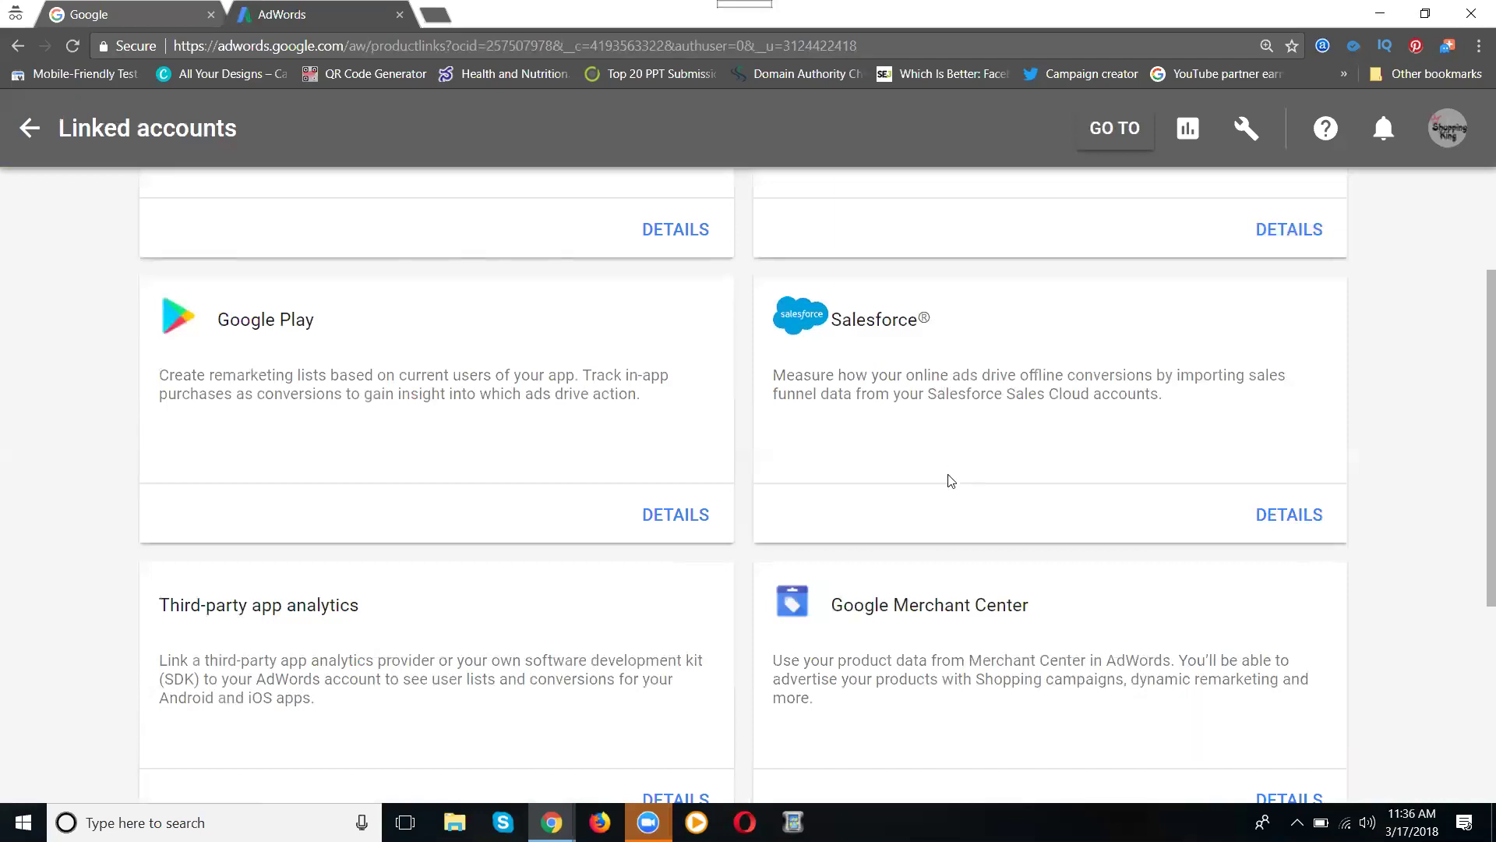
scroll(945, 478, down, 2)
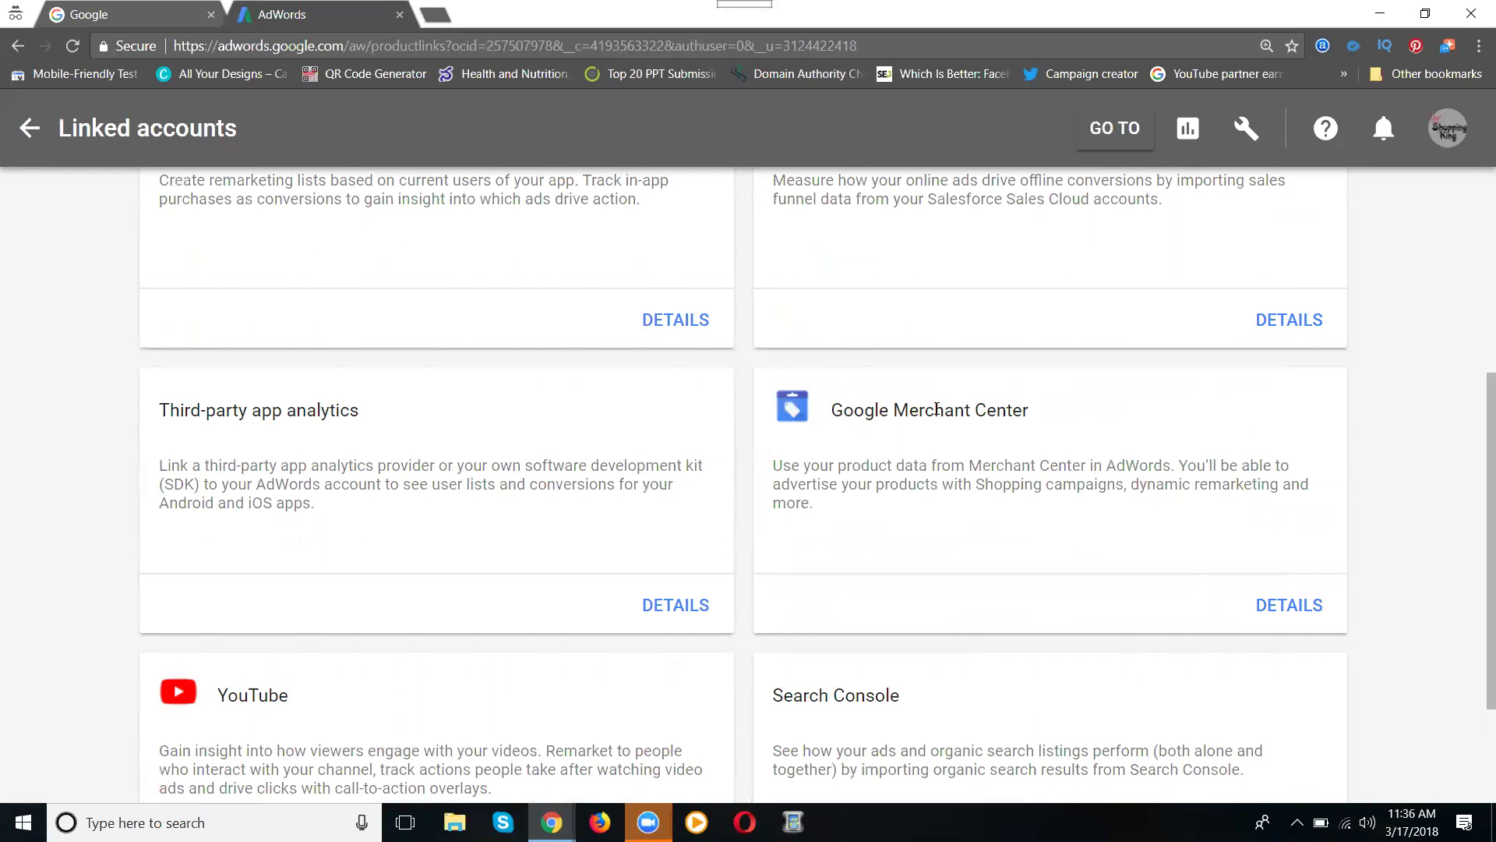
scroll(541, 554, down, 3)
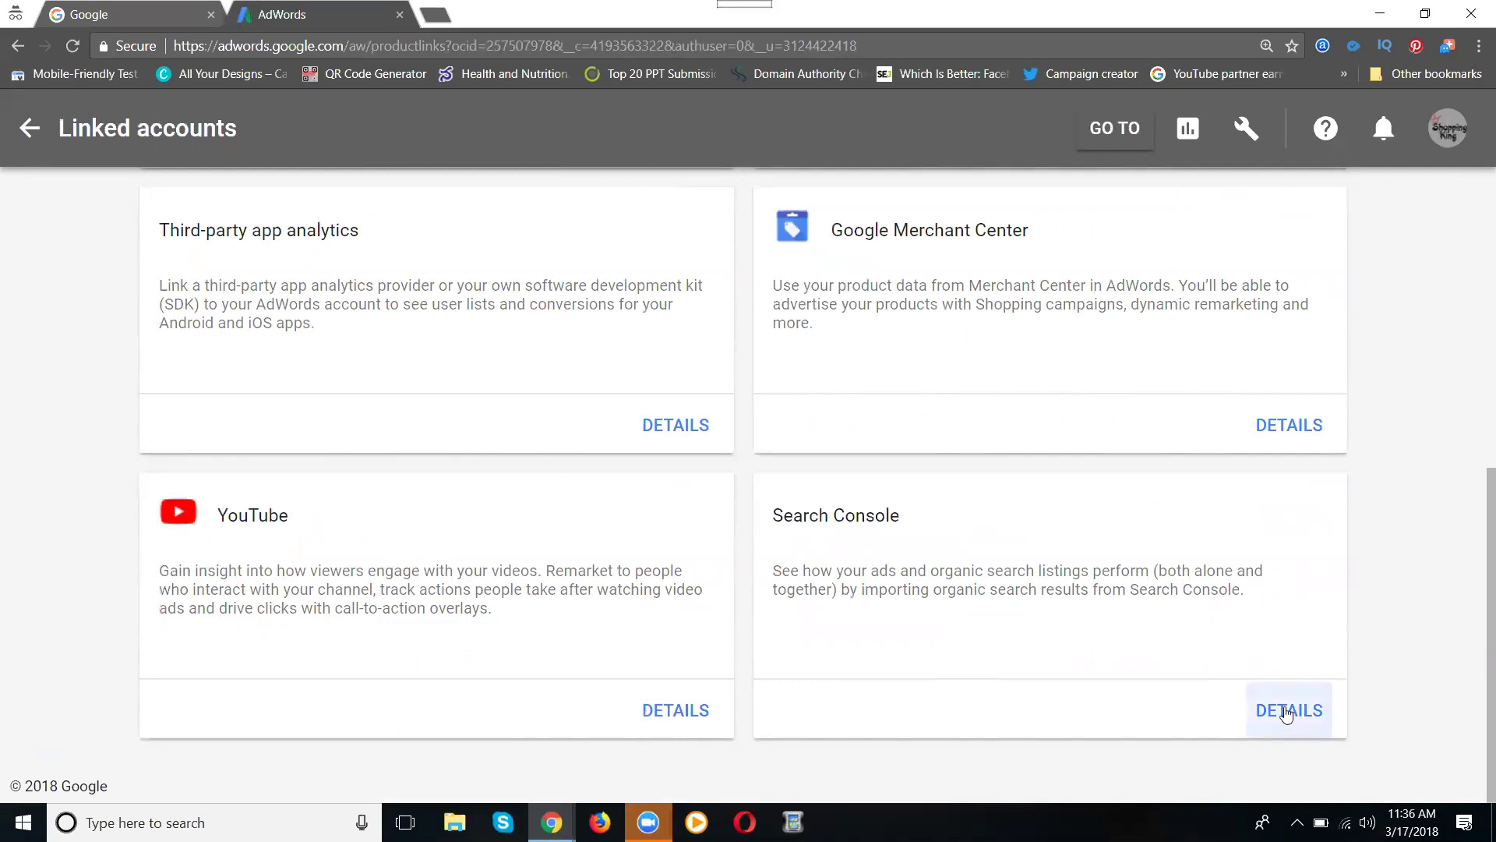
scroll(670, 534, up, 7)
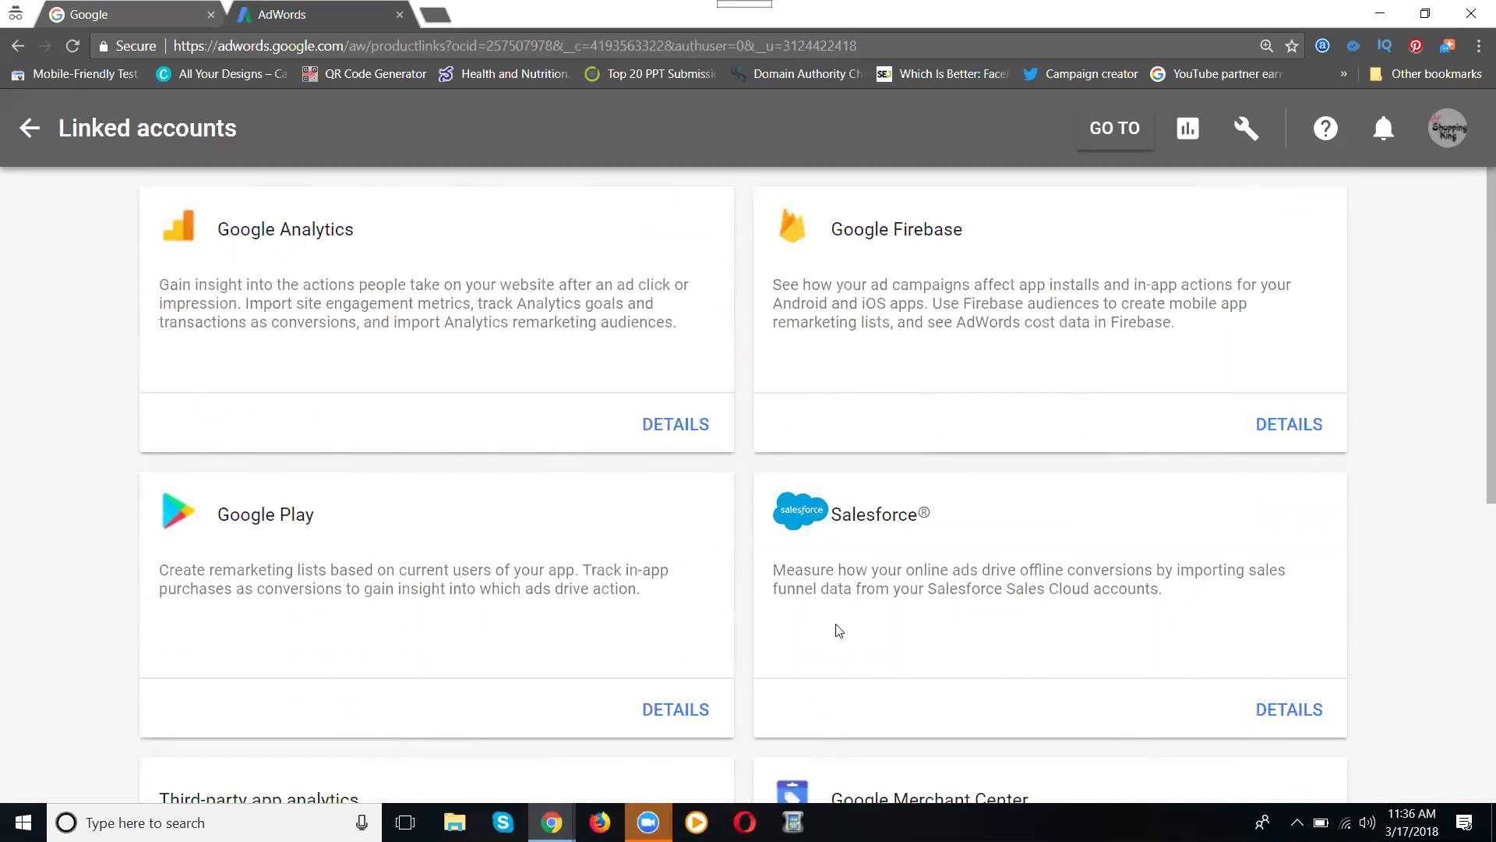
scroll(941, 377, down, 7)
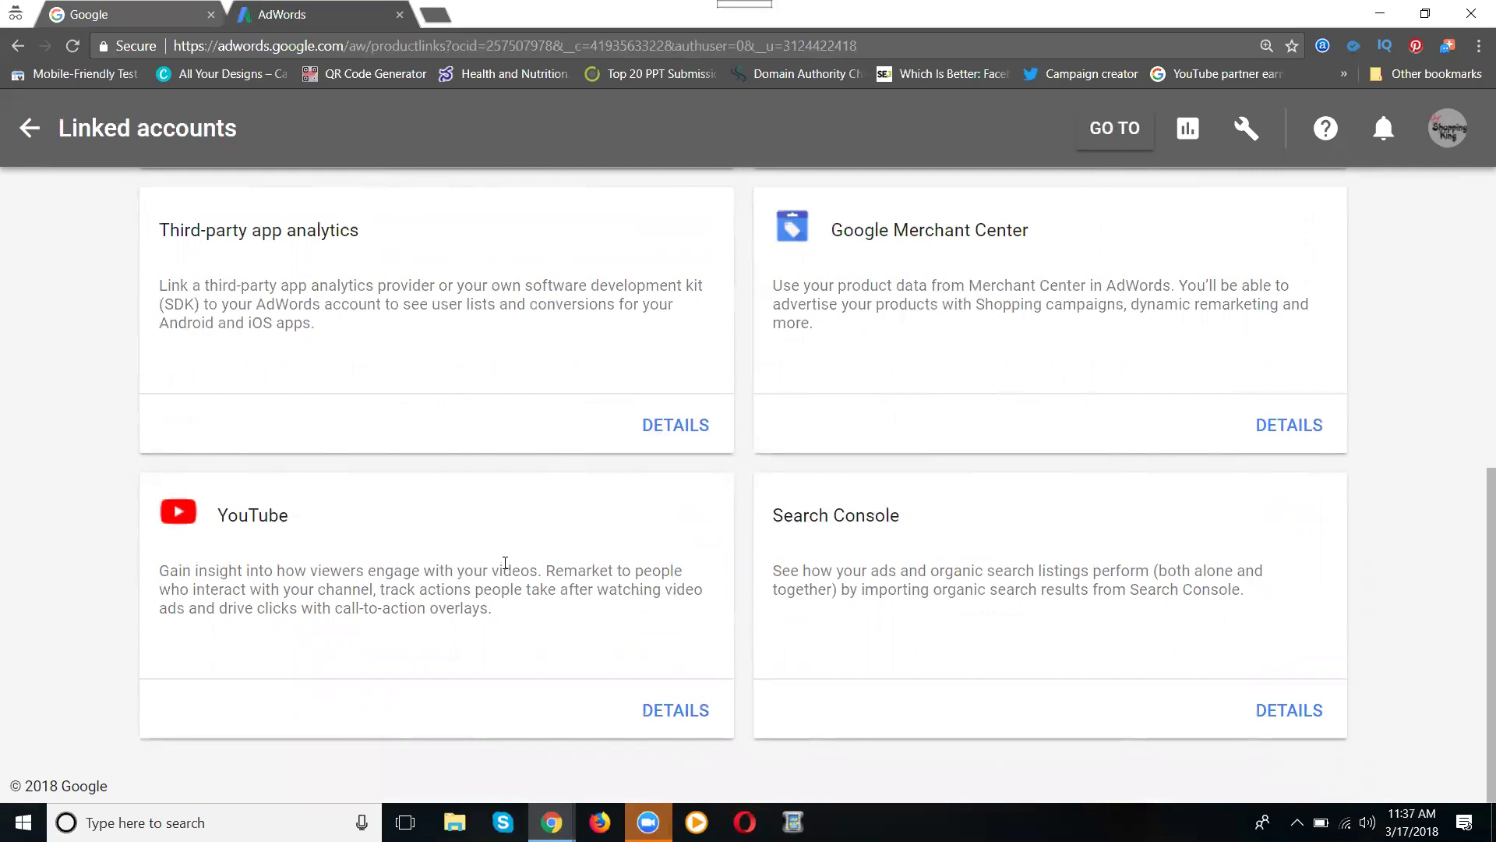
click(1246, 127)
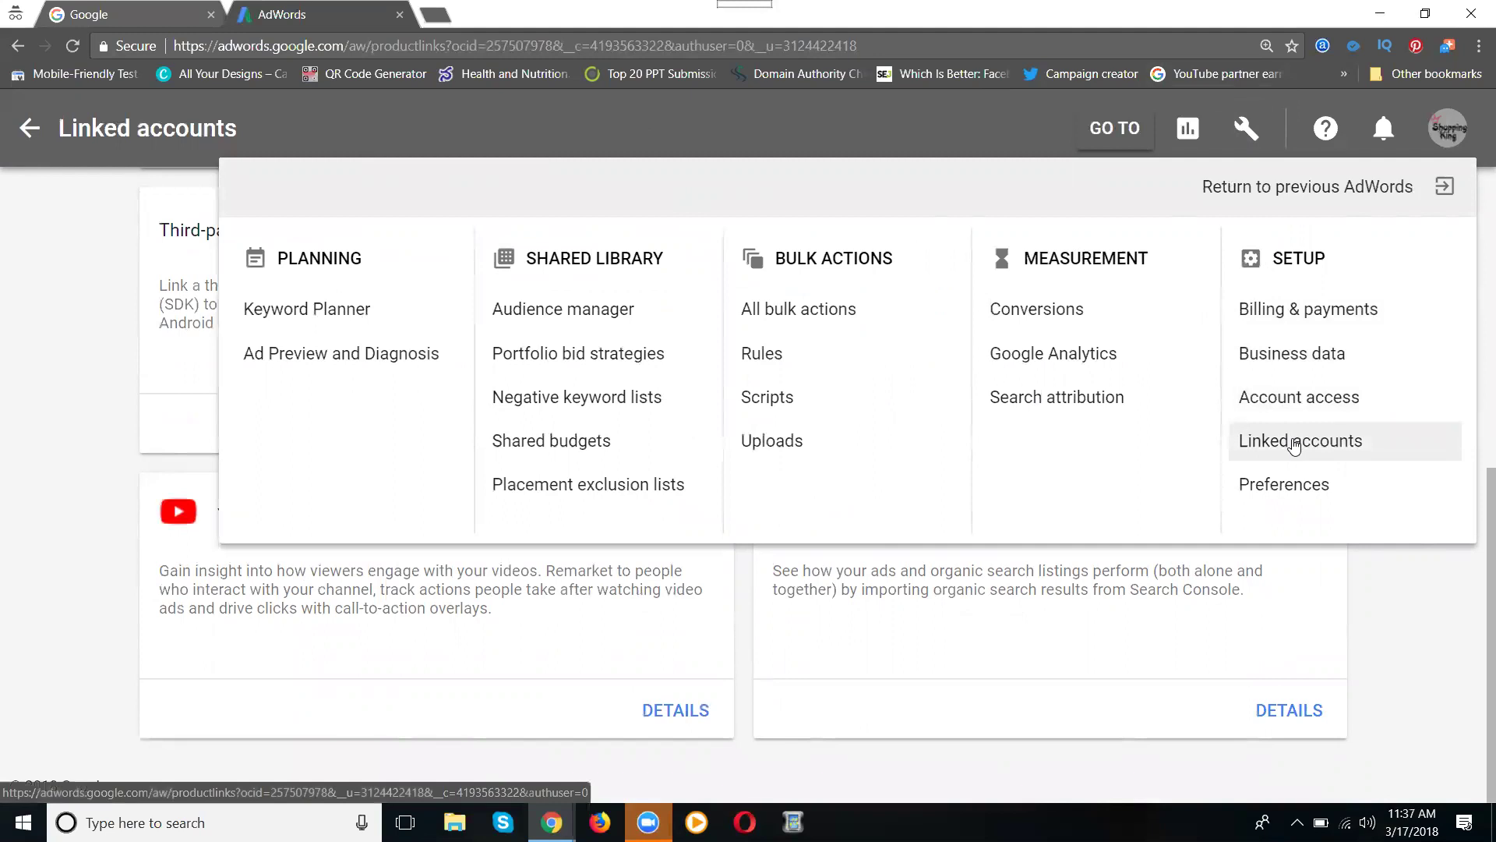
Open Setup > Account access to see the Users list with the single Admin.
click(1294, 399)
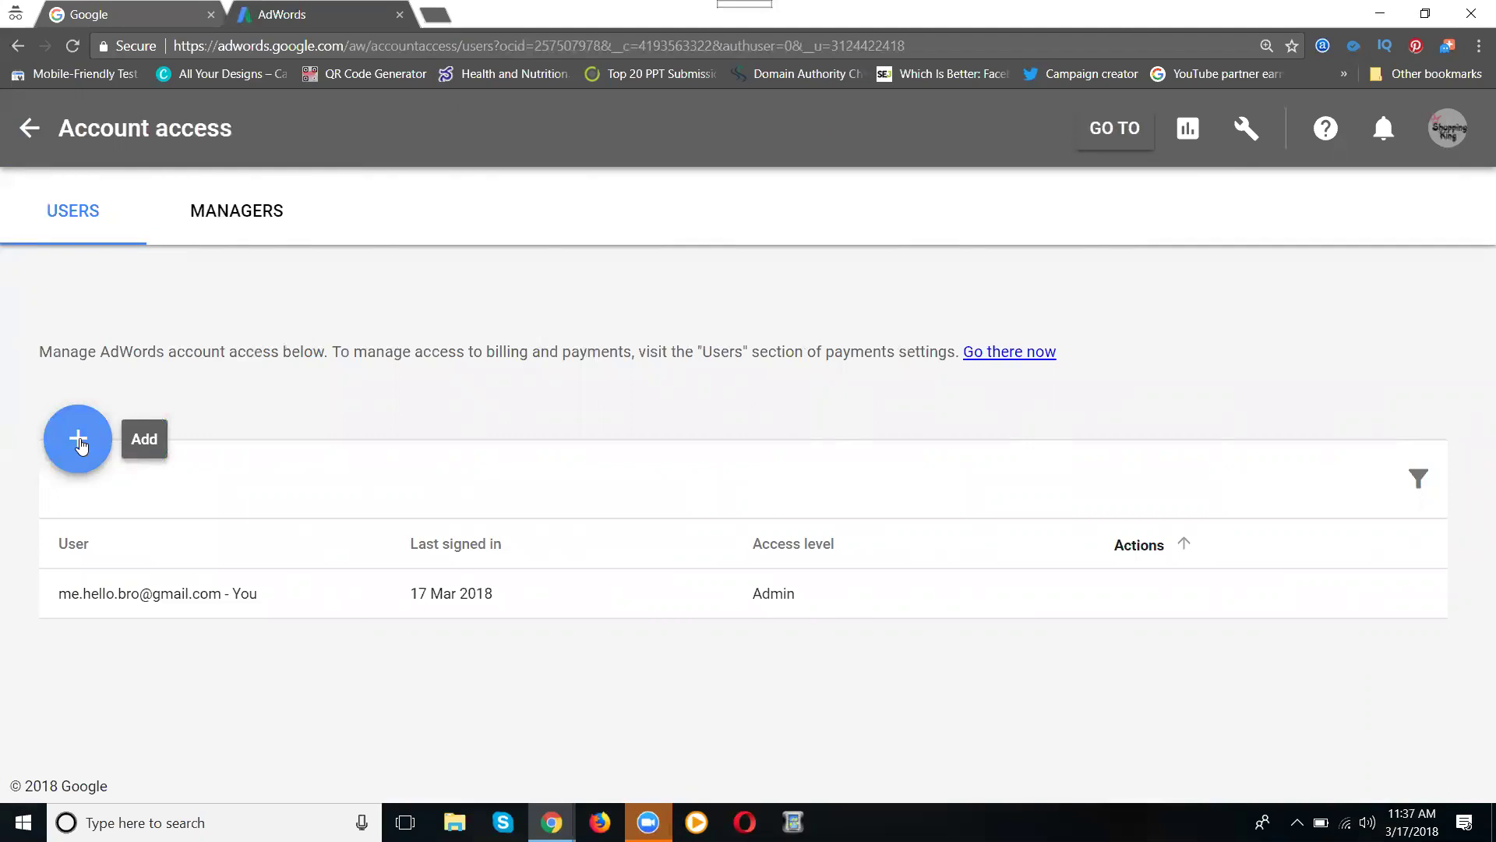
Start a user invitation, view access levels, type a partial e-mail, then cancel it unsent.
click(80, 442)
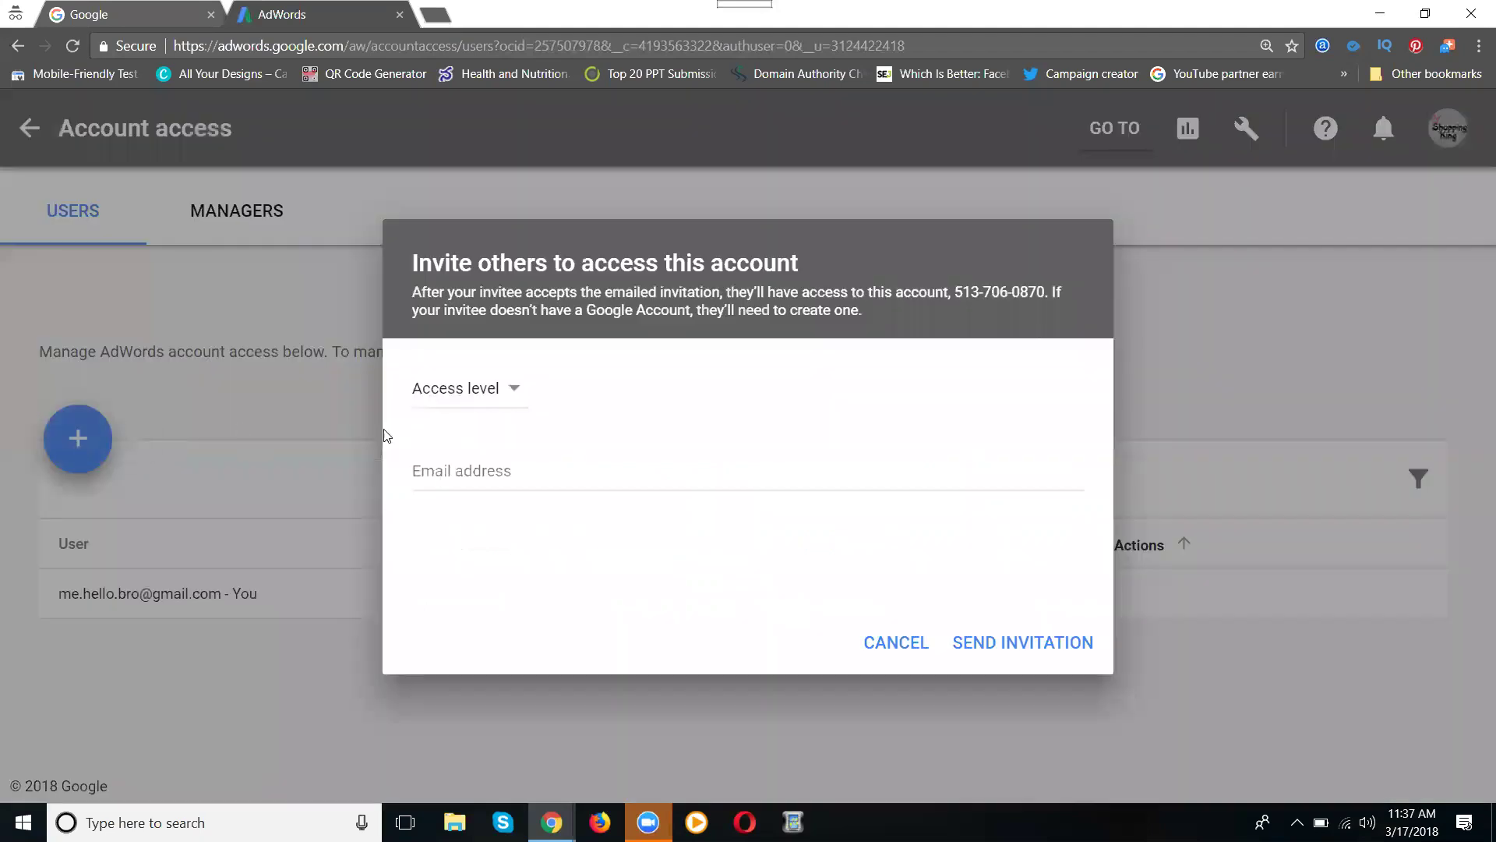
click(496, 392)
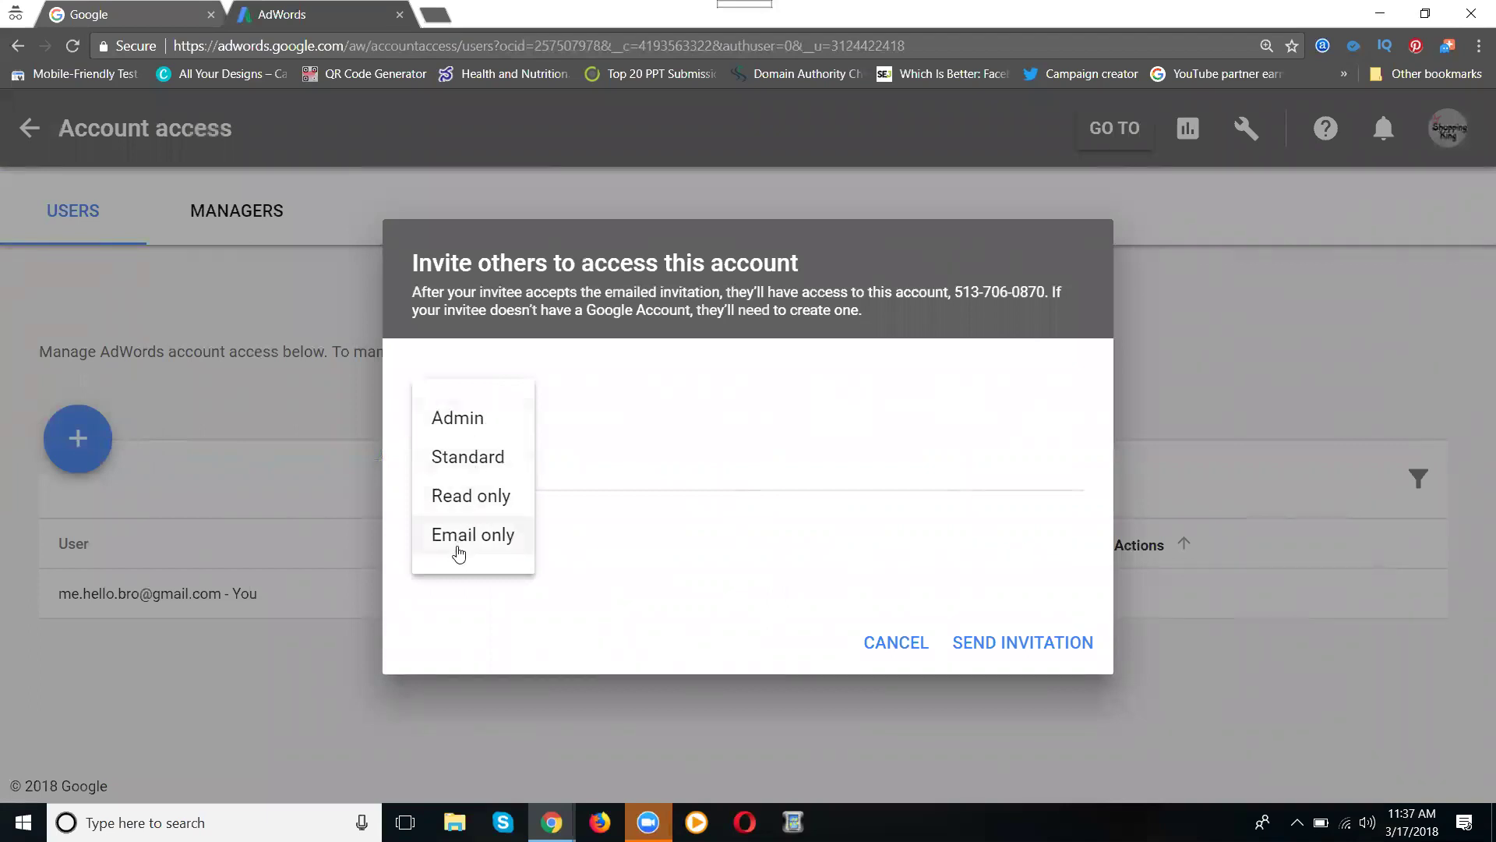
click(478, 627)
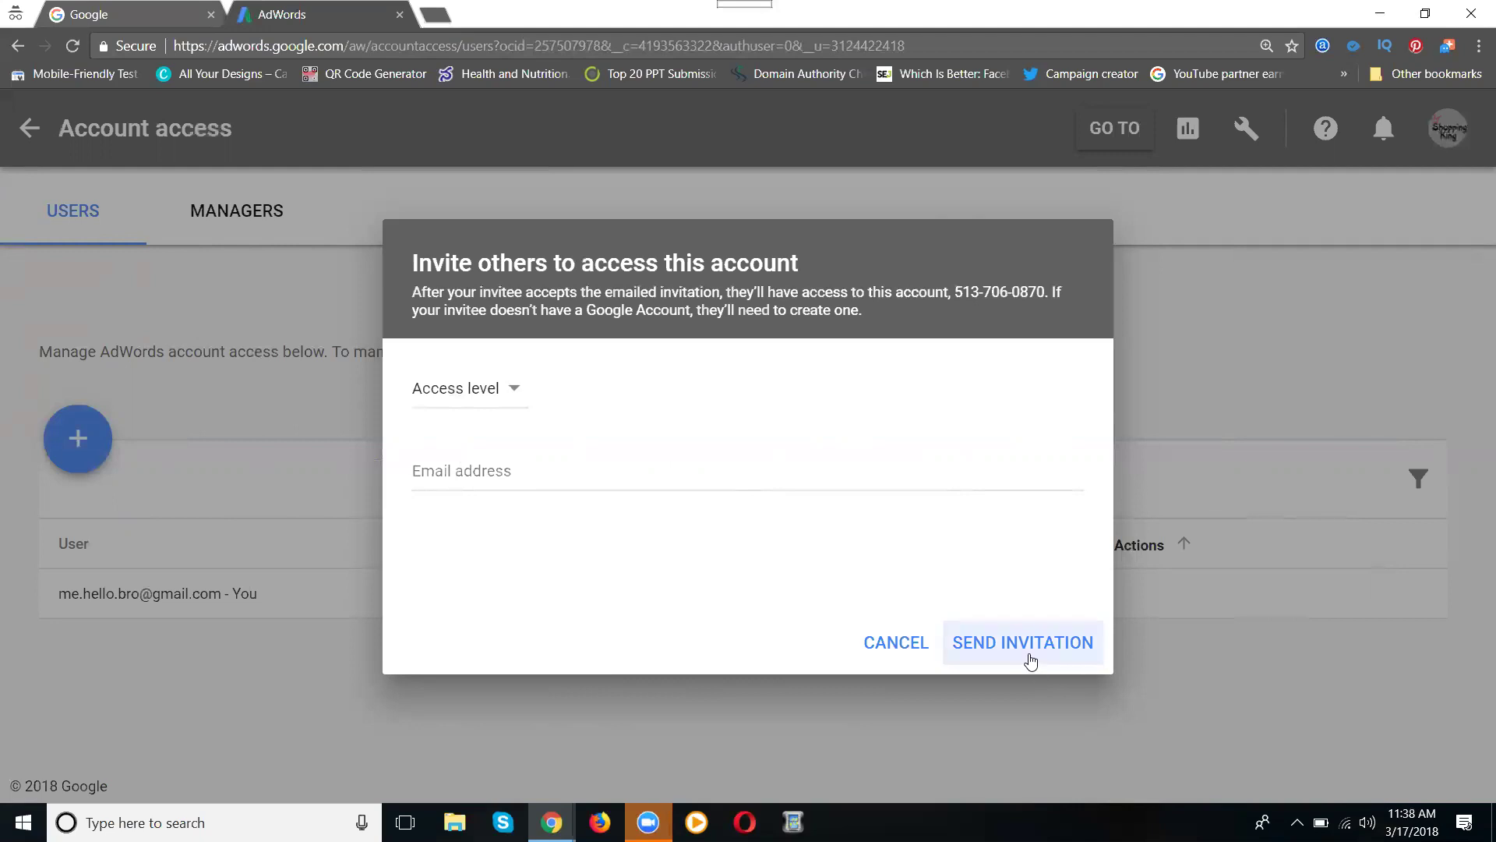
click(563, 472)
text(rr)
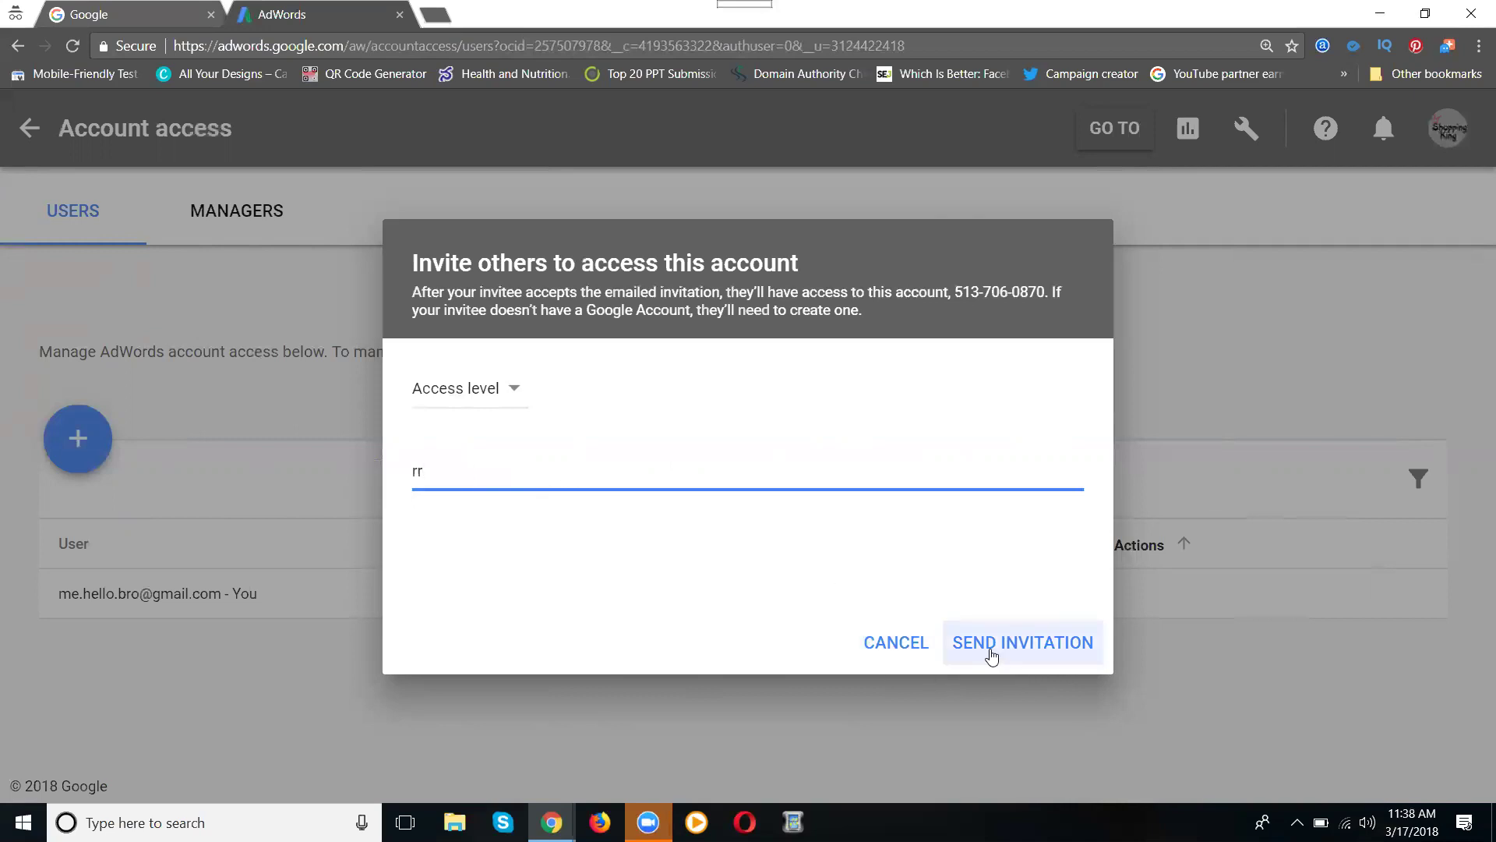
click(885, 647)
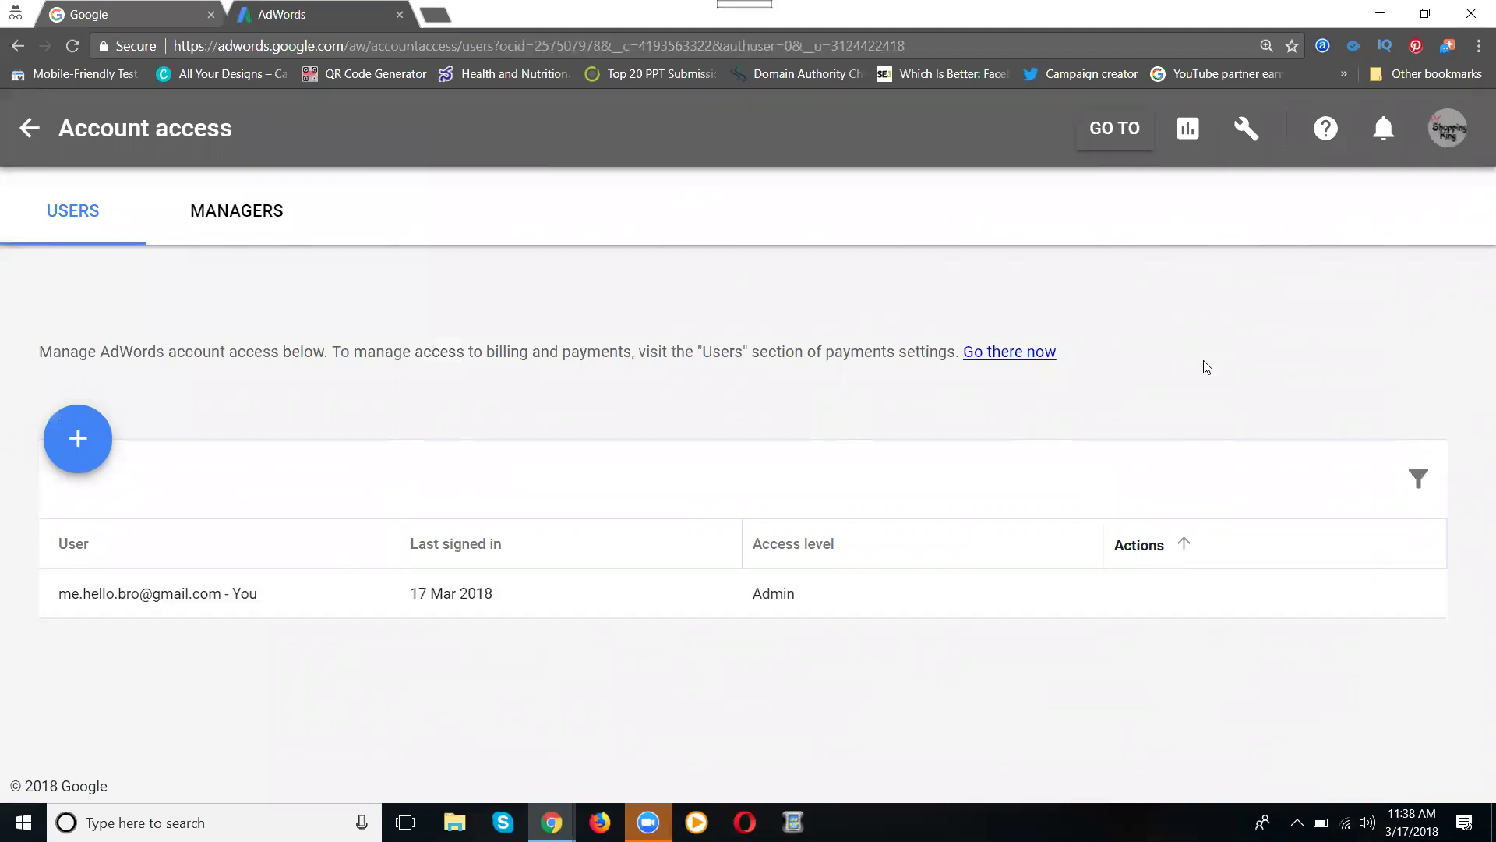
click(1246, 129)
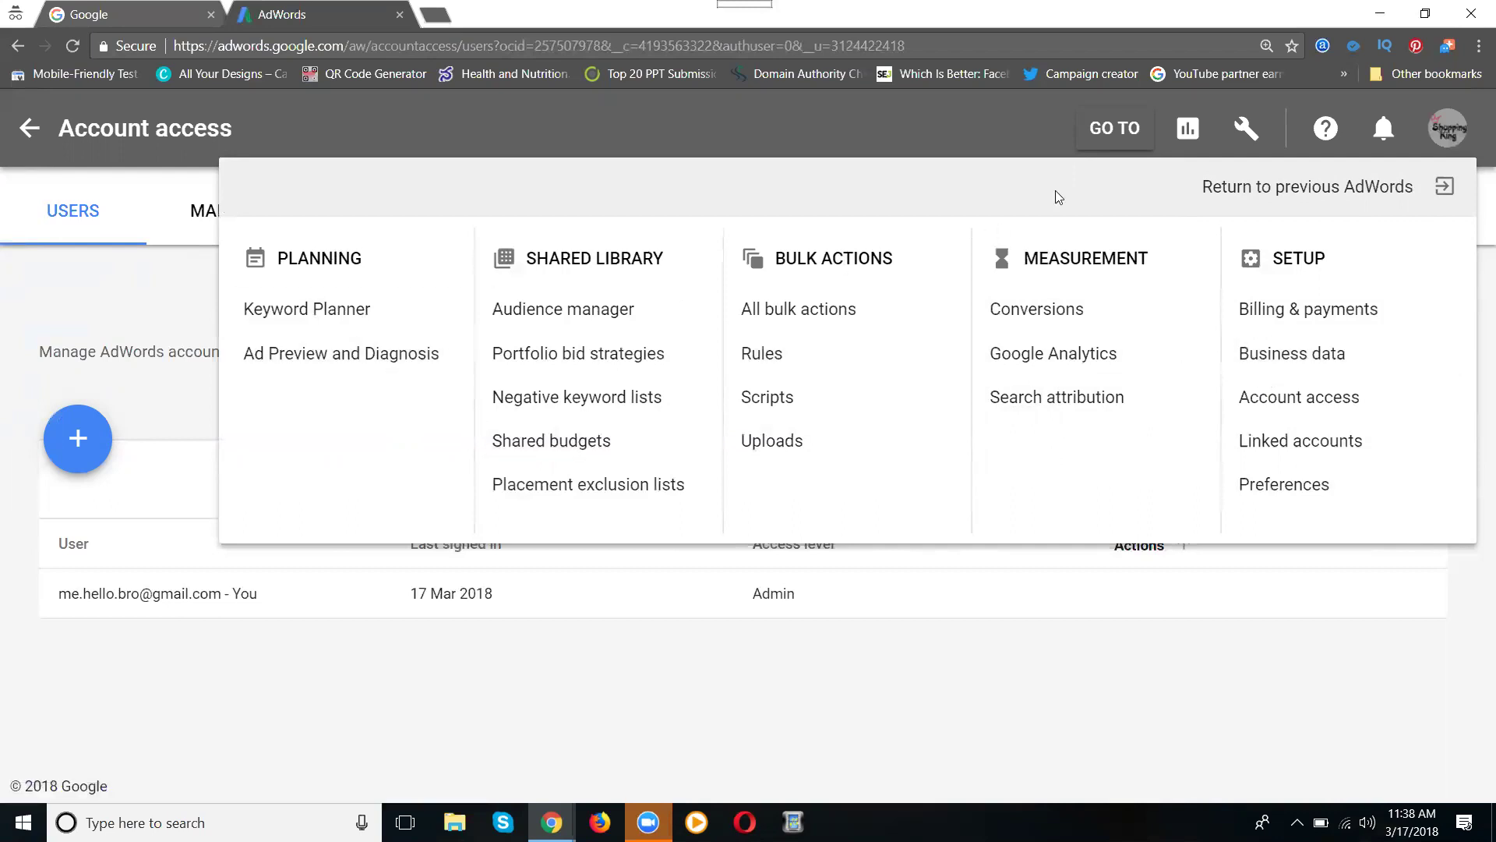
click(1188, 129)
click(1188, 129)
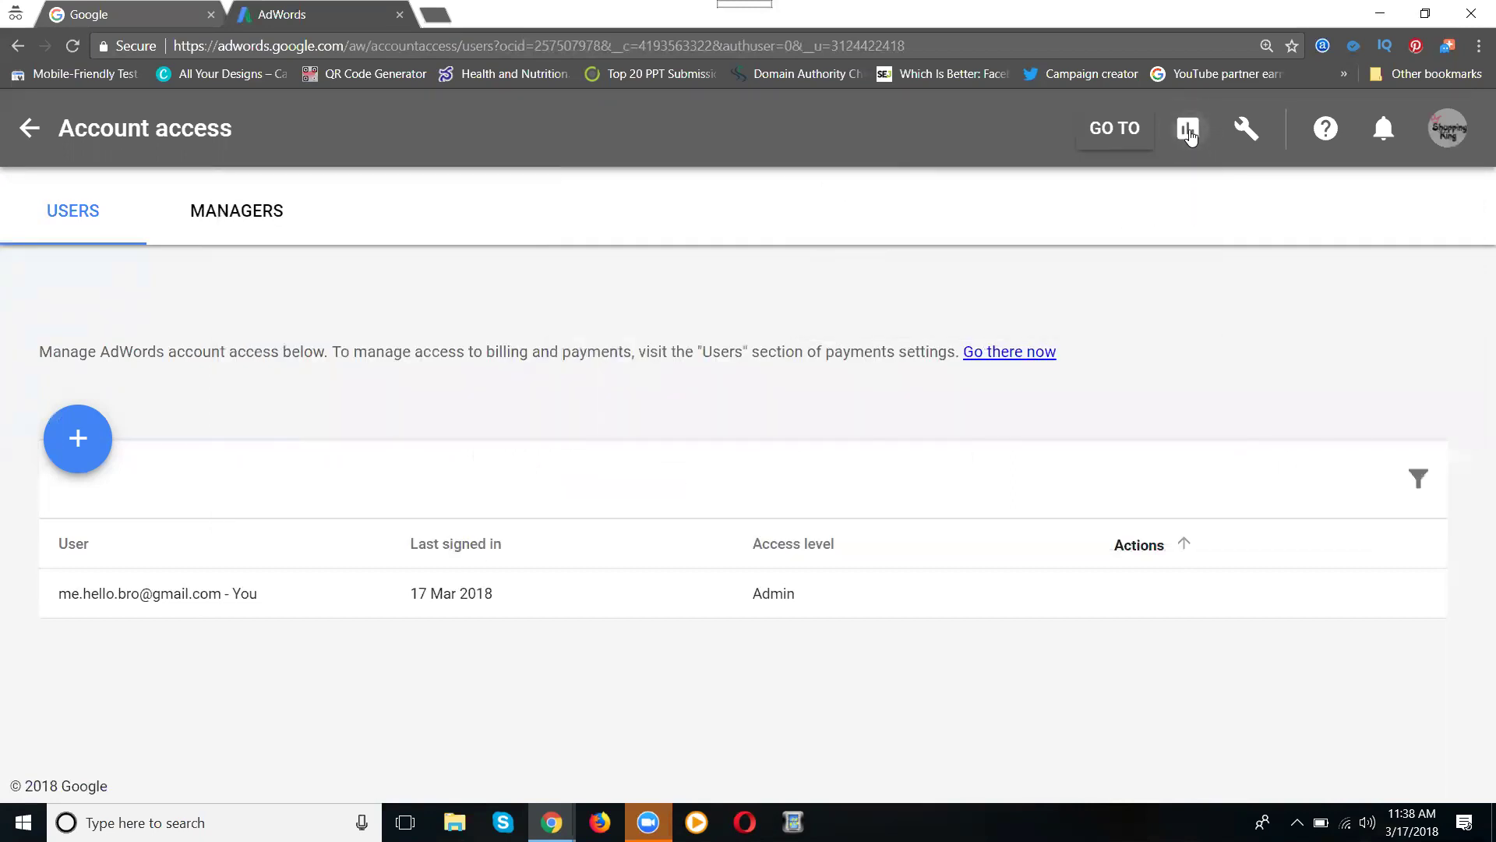
click(1188, 129)
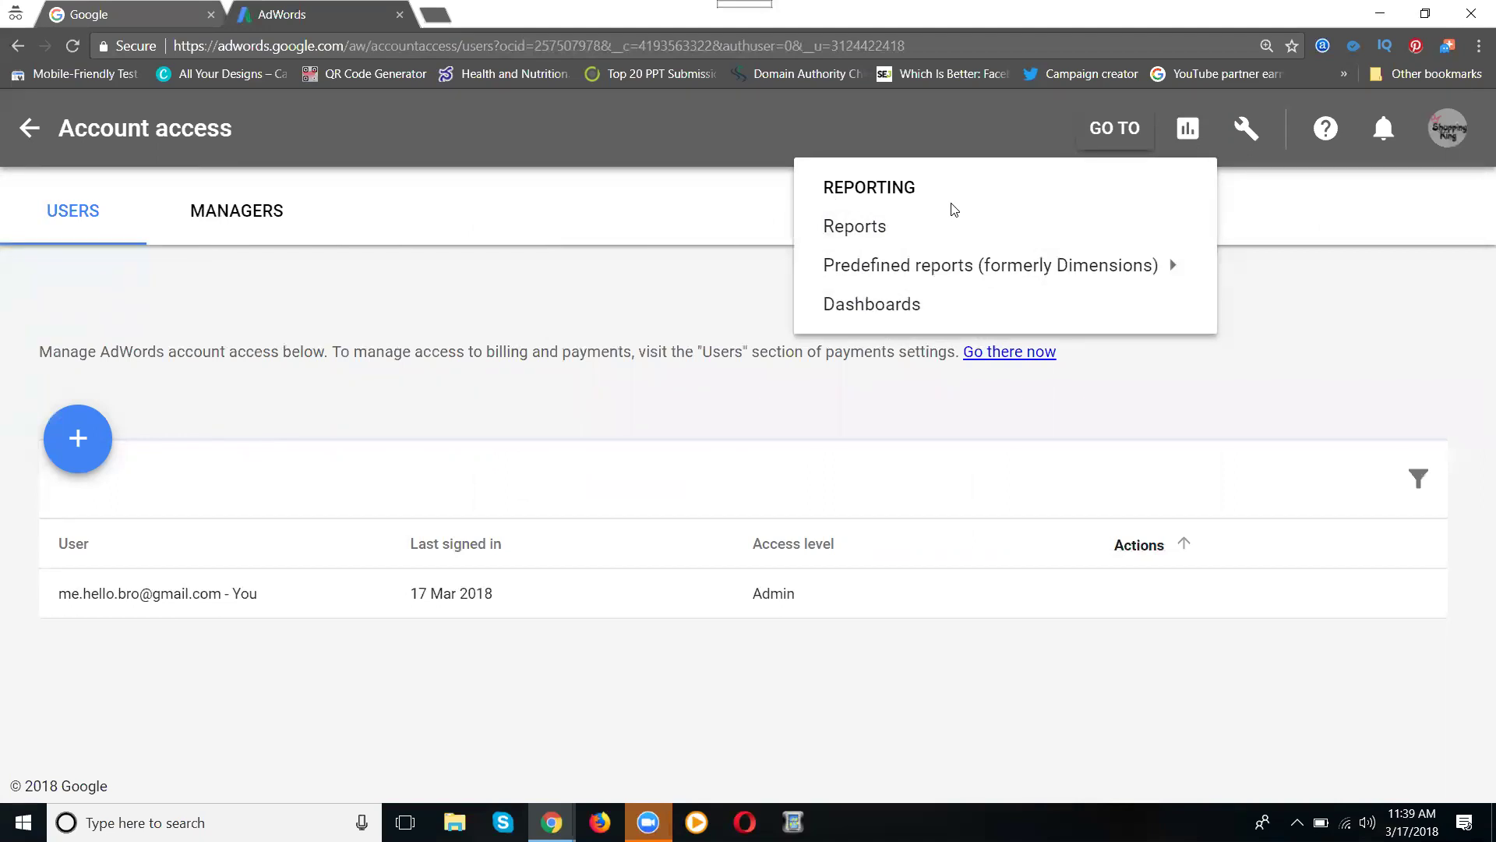
Check the bell notifications, then dismiss the Tools menu to reveal Account access with one Admin.
click(1245, 130)
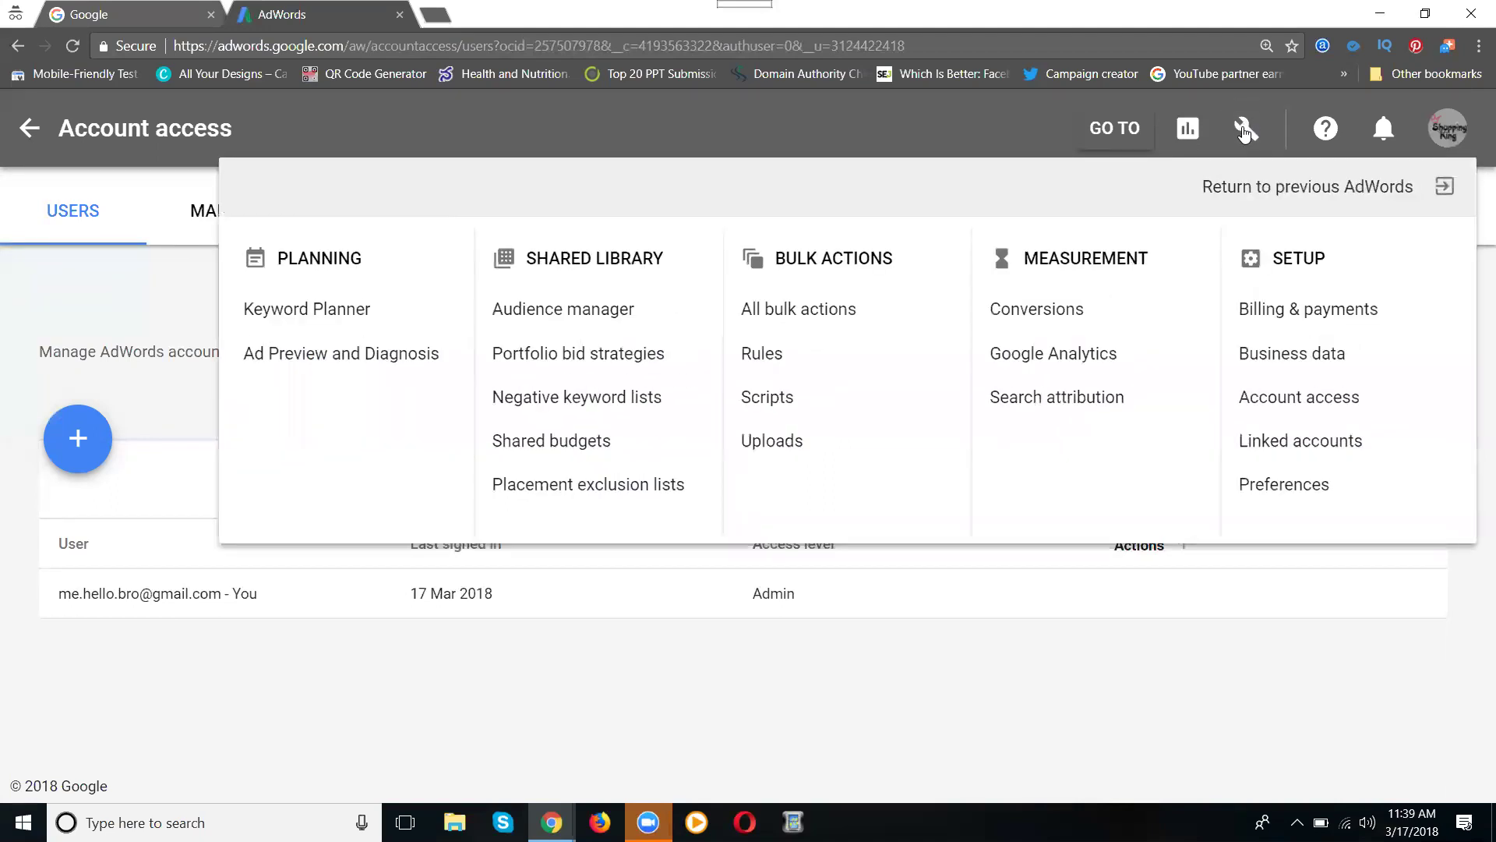
click(946, 124)
click(1382, 133)
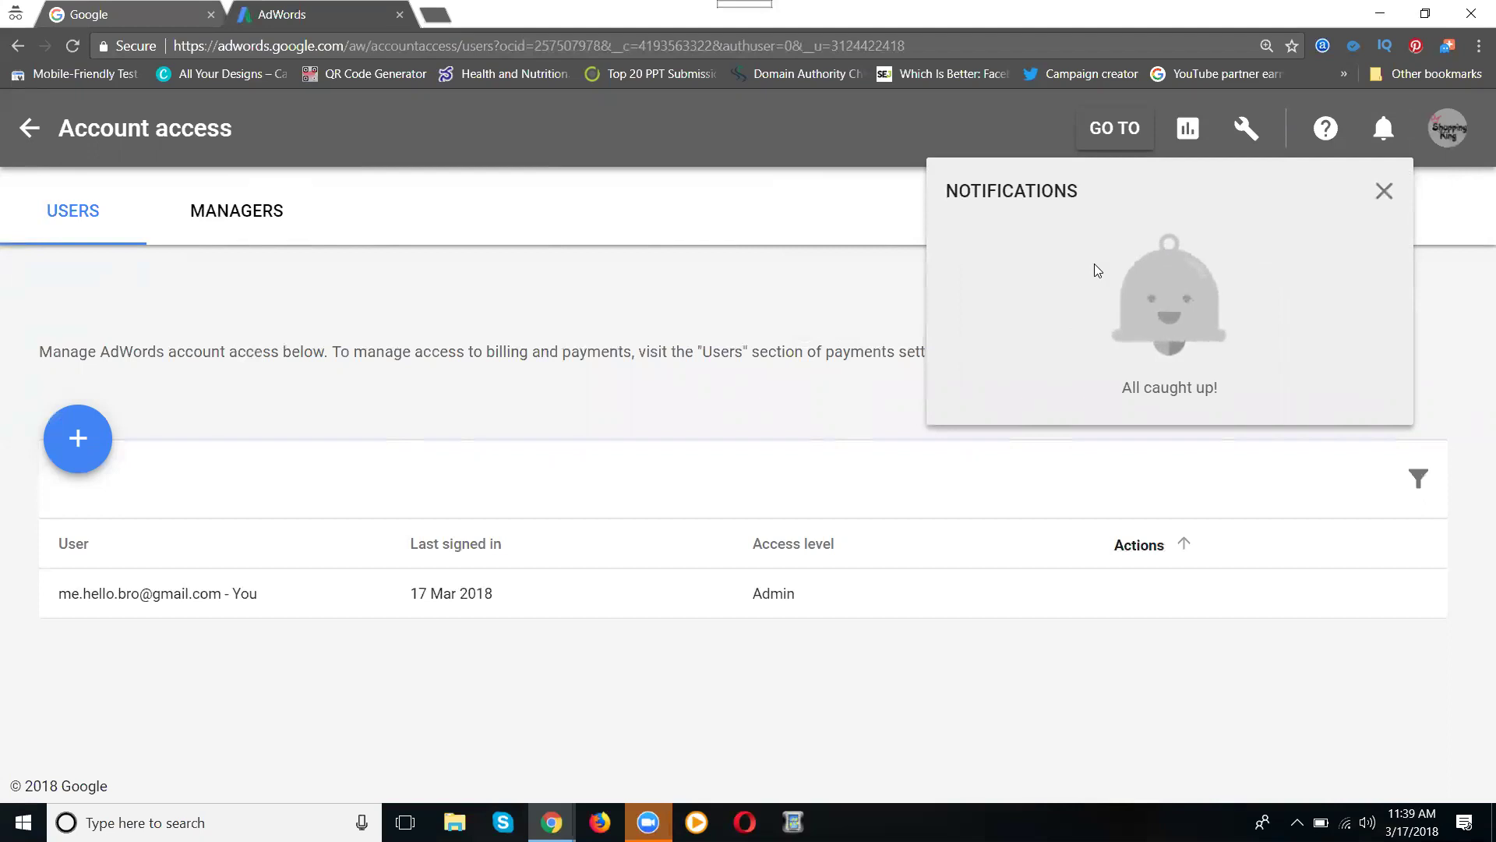
click(1248, 125)
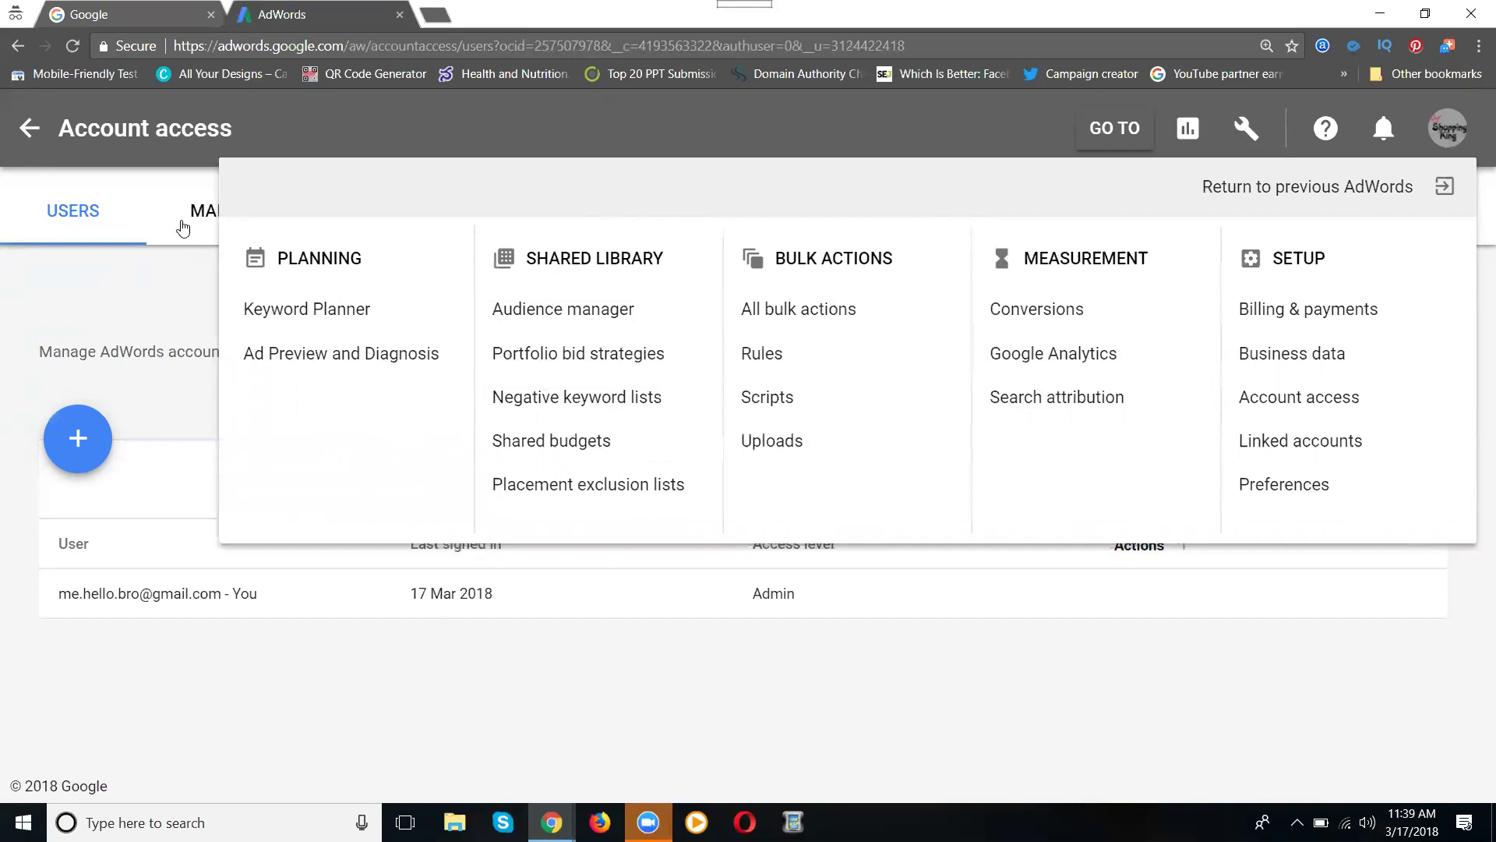
click(65, 316)
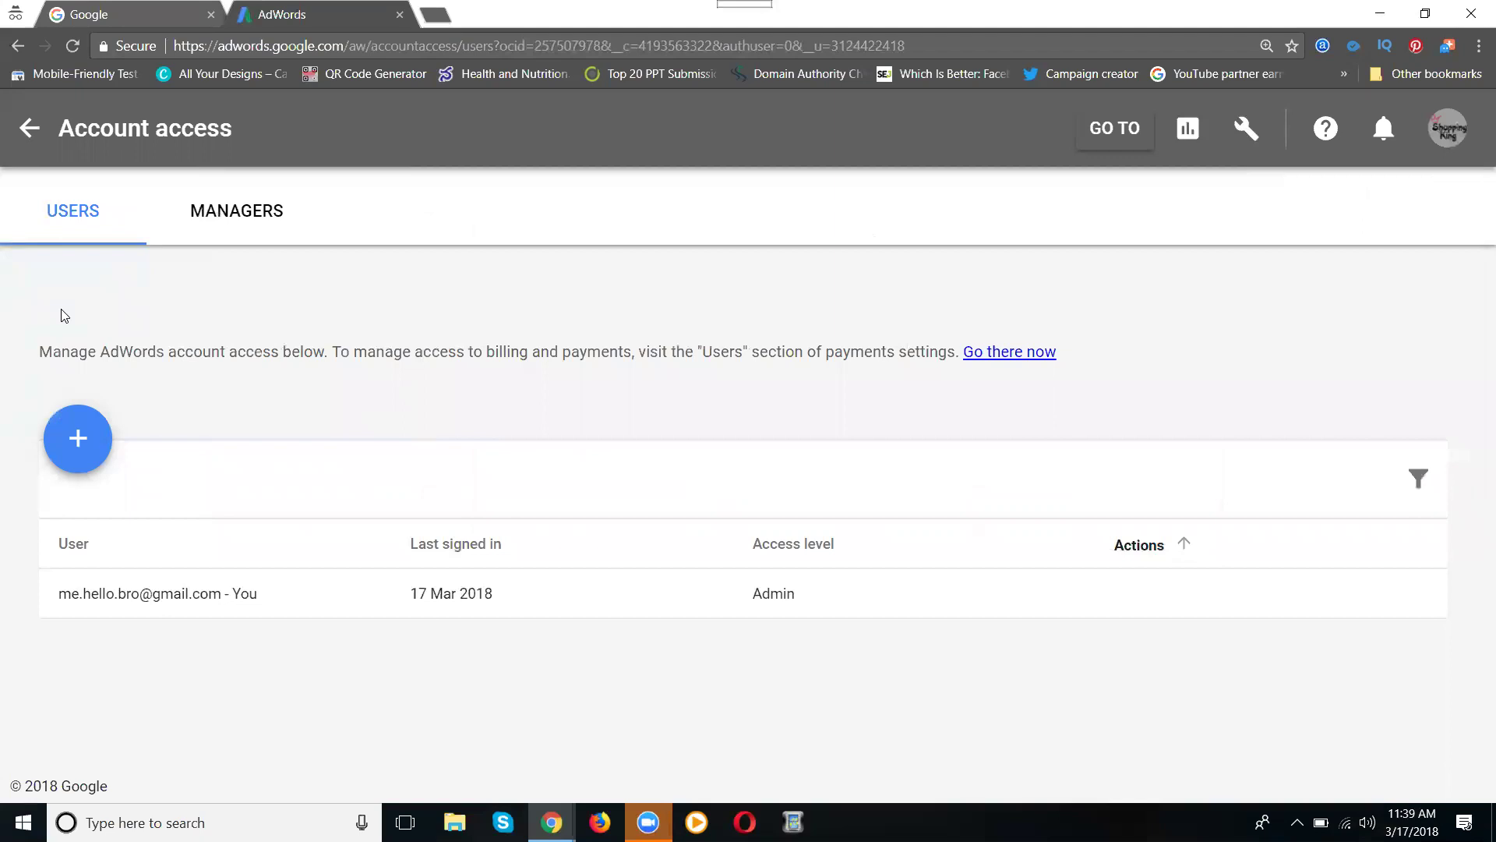